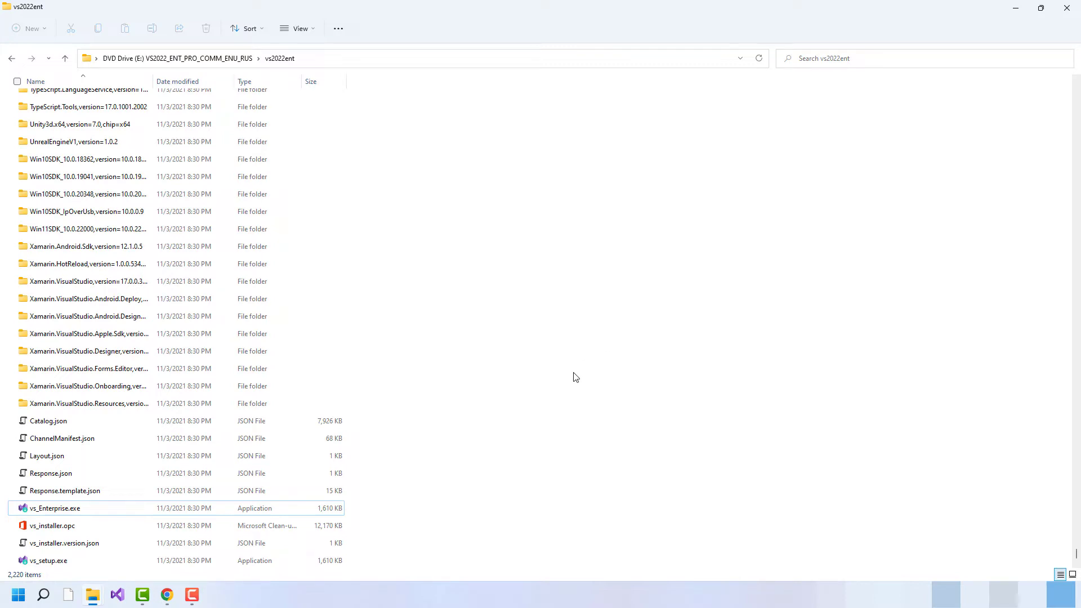
Launch the vs_Enterprise.exe setup from the vs2022ent folder and accept the installer's initial terms
{"action": "double_click", "coordinate": [55, 509]}
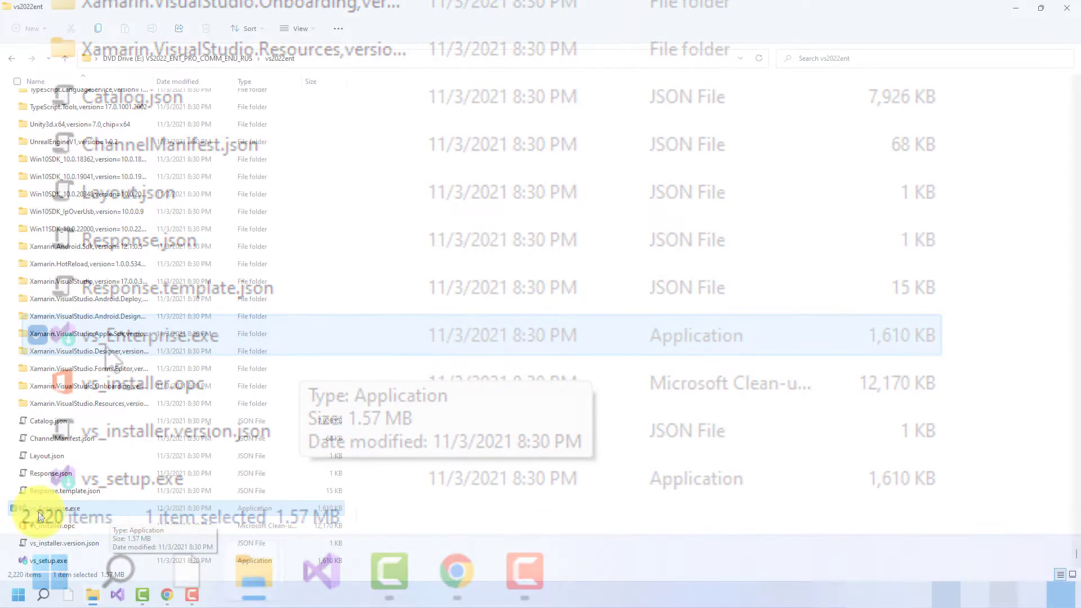
{"action": "double_click", "coordinate": [90, 507]}
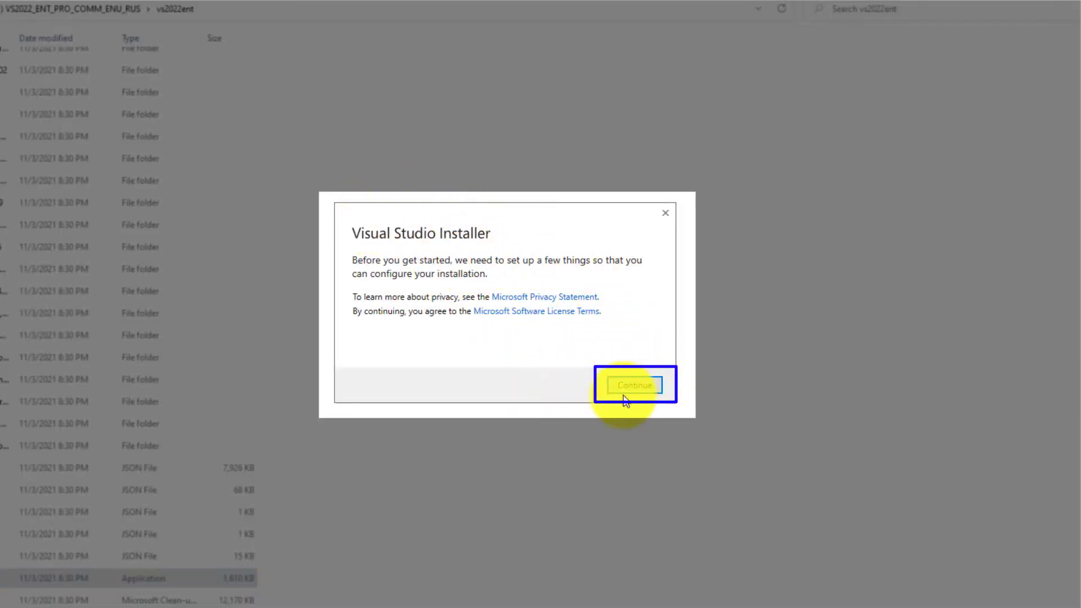
{"action": "left_click", "coordinate": [643, 383]}
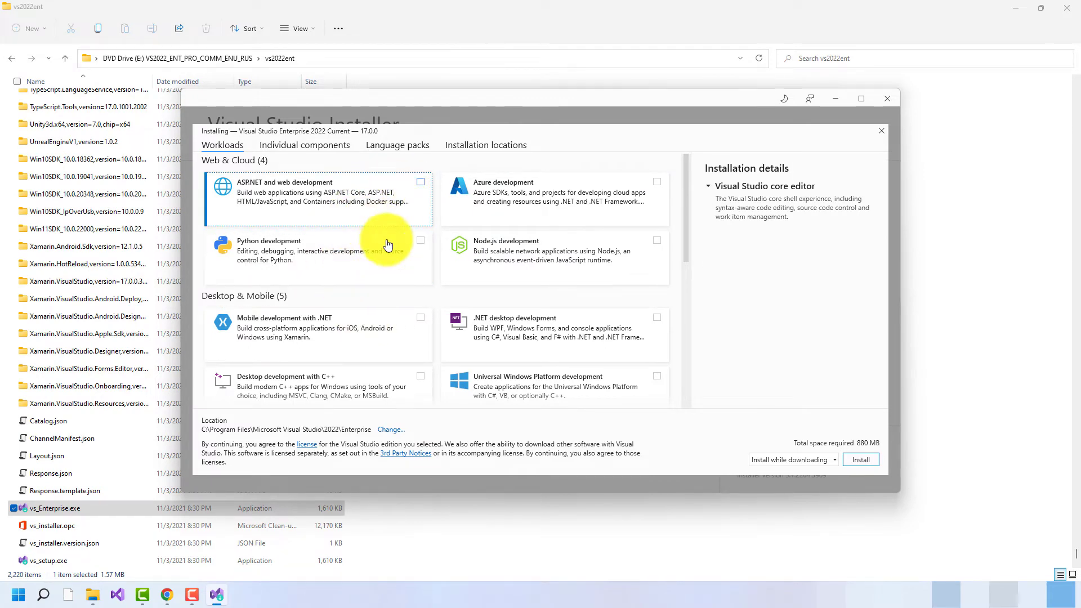
{"action": "left_click", "coordinate": [394, 257]}
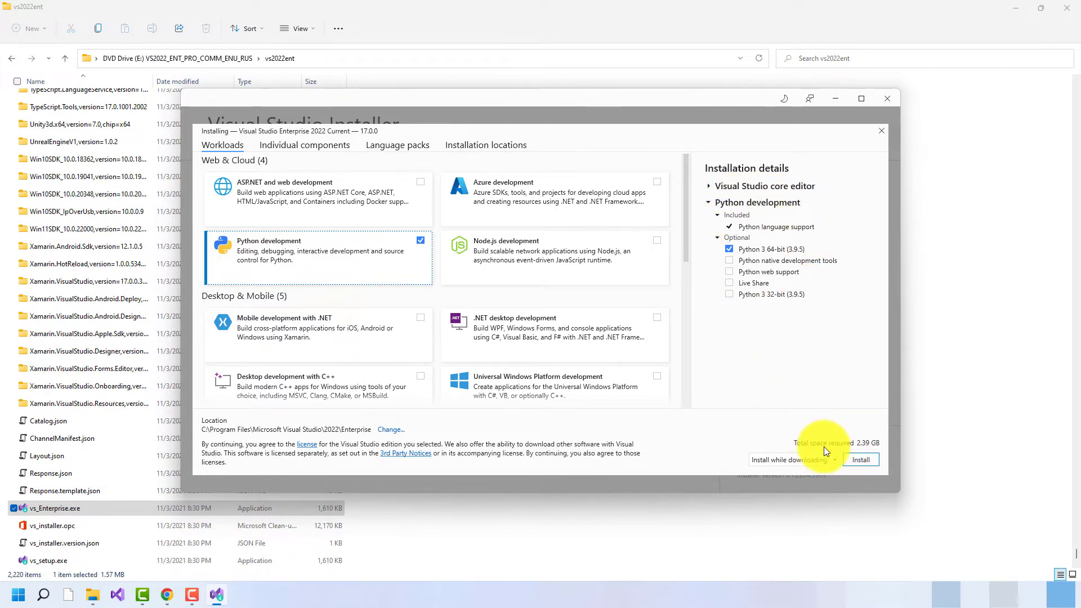
{"action": "left_click", "coordinate": [419, 242]}
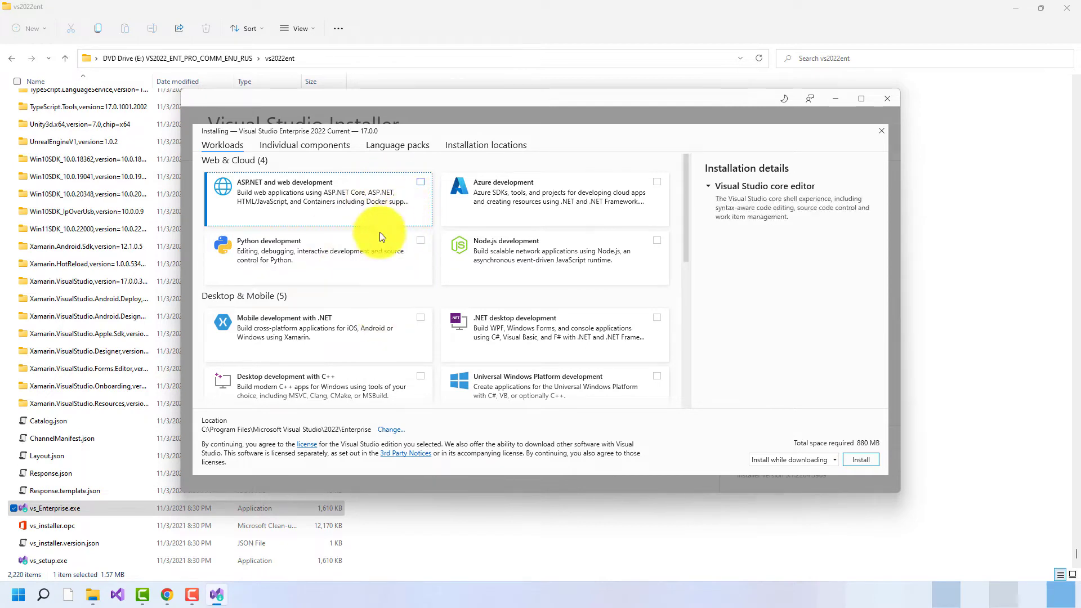
{"action": "left_click", "coordinate": [410, 252]}
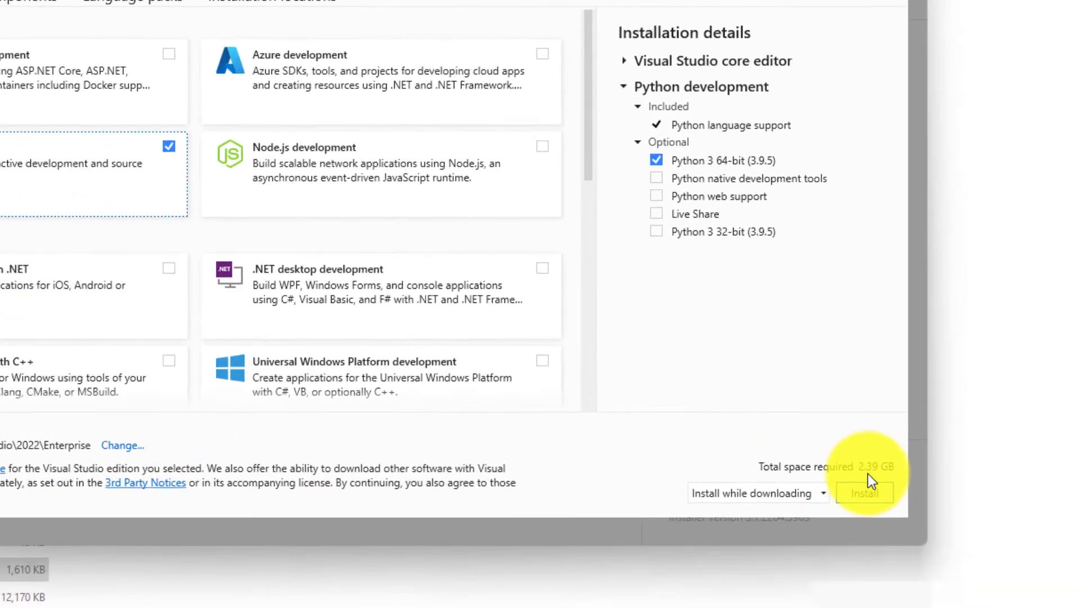
{"action": "left_click", "coordinate": [168, 147]}
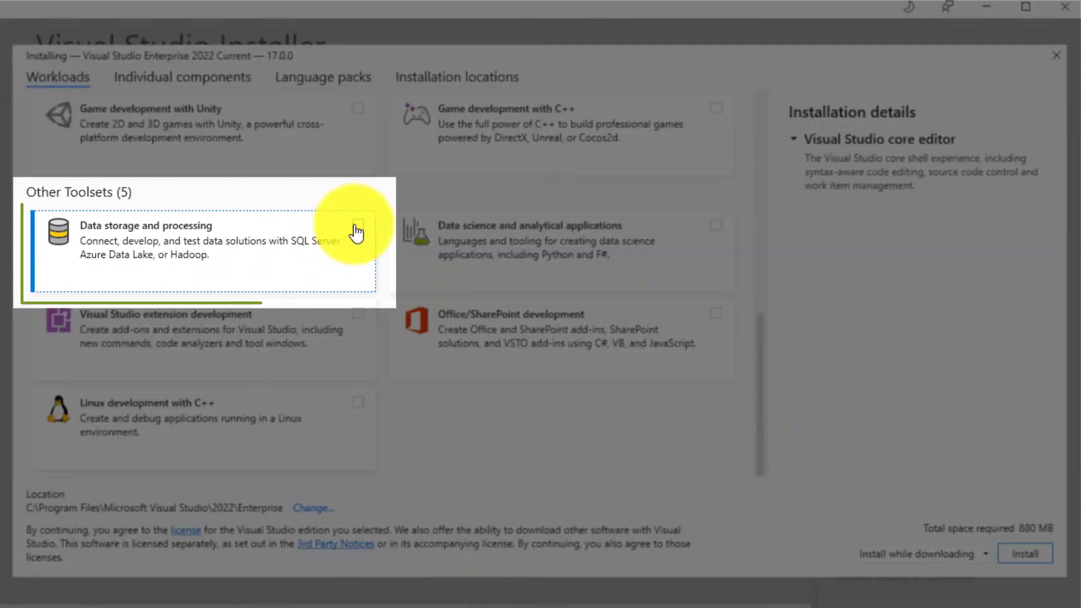
Select the Data storage and processing workload under Other Toolsets for installation
{"action": "left_click", "coordinate": [357, 225]}
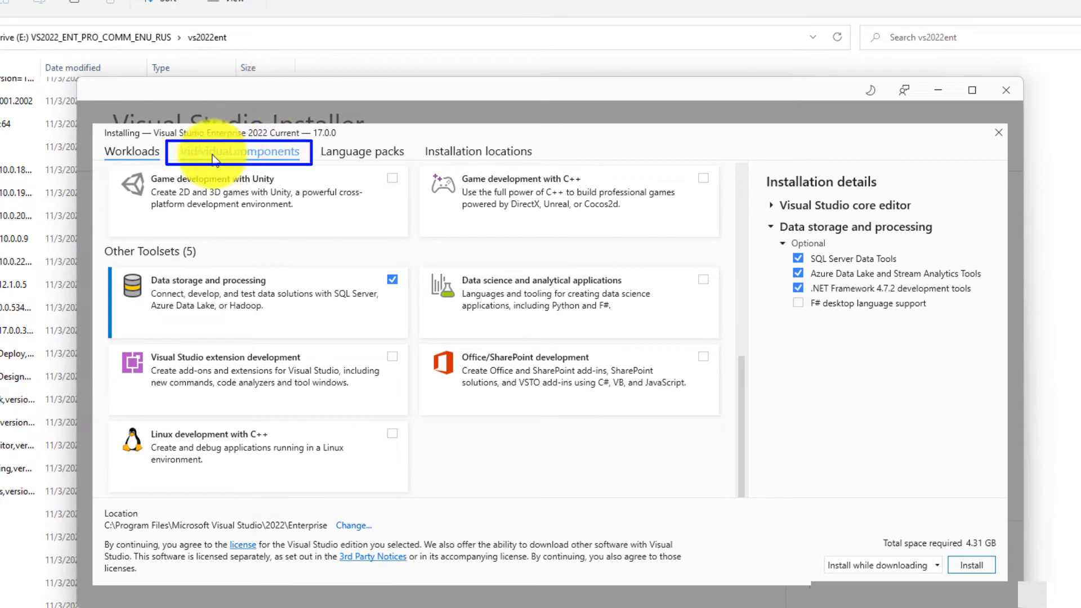
Review the individual components, language packs, installation locations and selected workloads before installing
{"action": "left_click", "coordinate": [225, 153]}
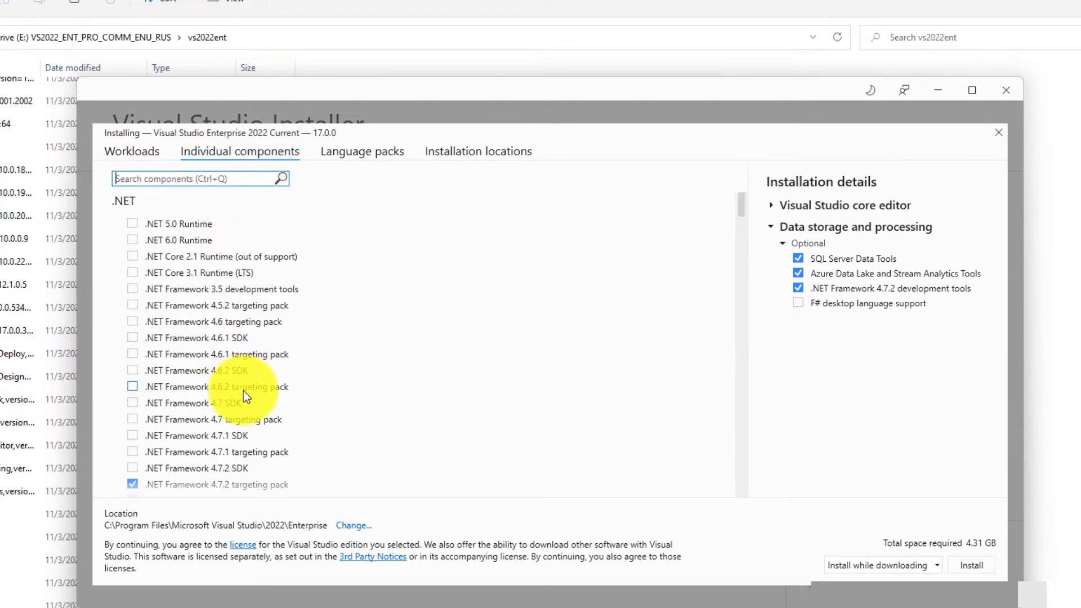
{"action": "left_click", "coordinate": [378, 151]}
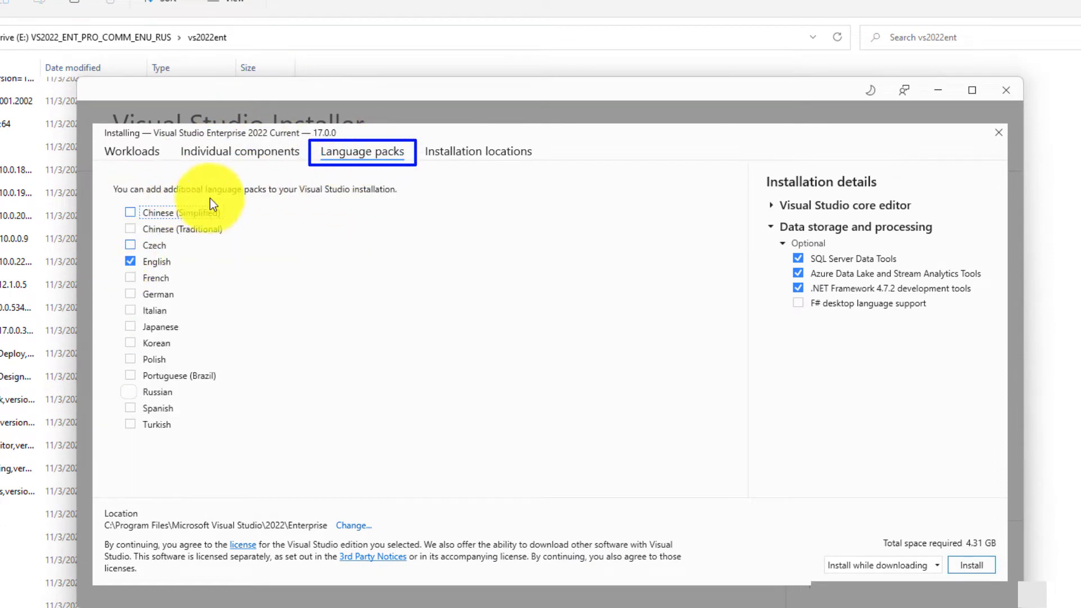
{"action": "left_click", "coordinate": [474, 160]}
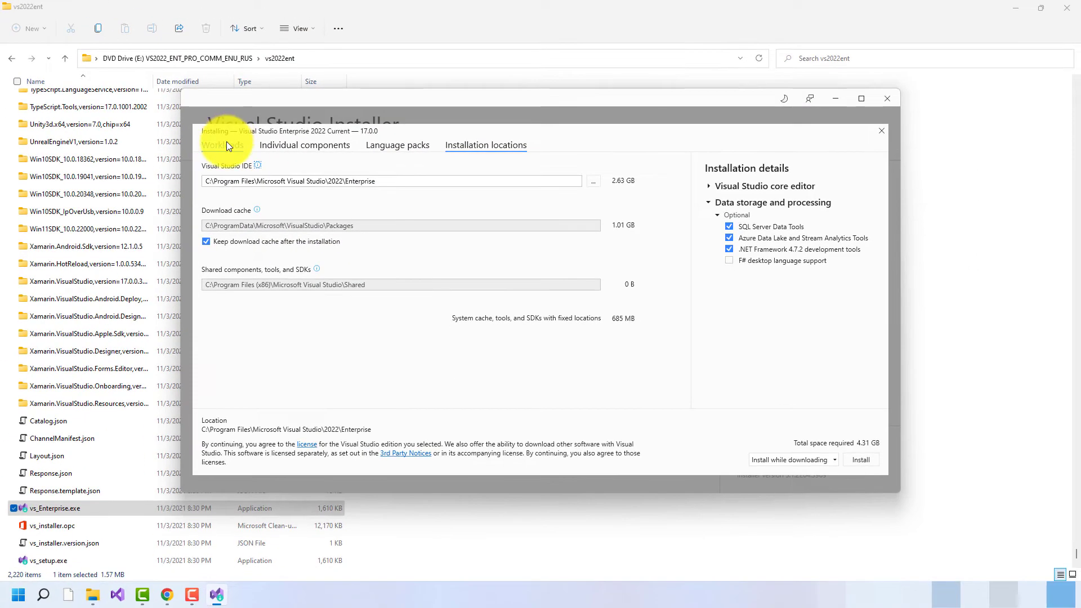
{"action": "left_click", "coordinate": [228, 145]}
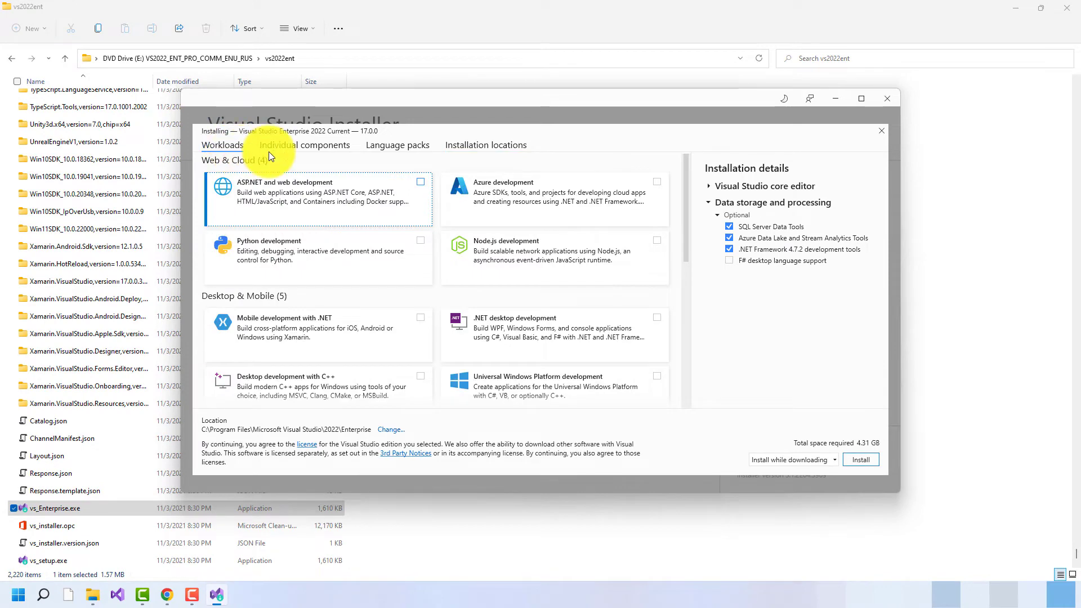
{"action": "scroll", "coordinate": [439, 318], "scroll_direction": "down", "scroll_amount": 10}
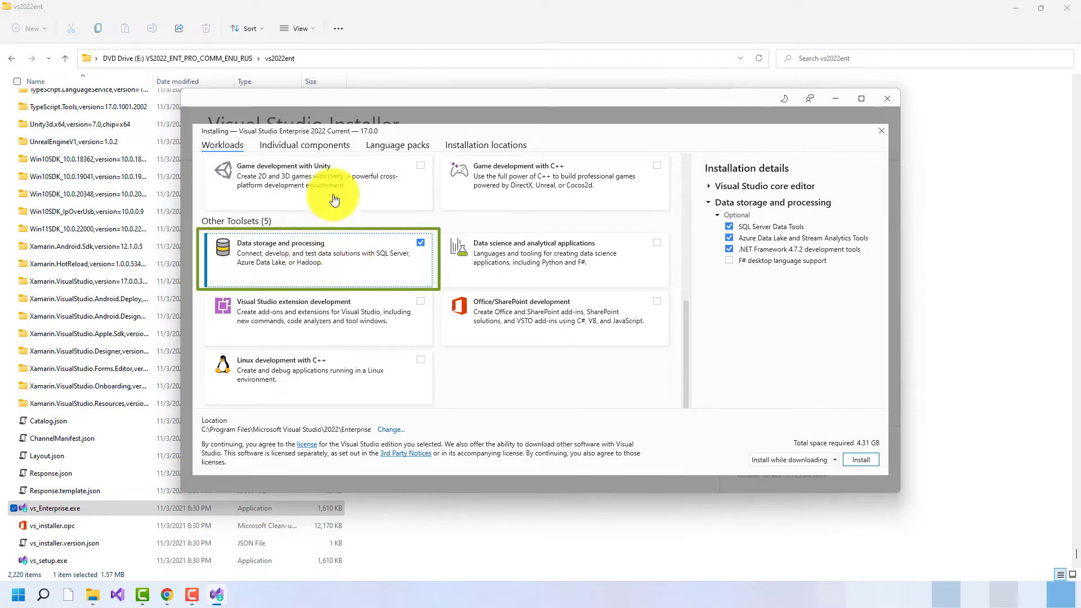
{"action": "left_click", "coordinate": [395, 147]}
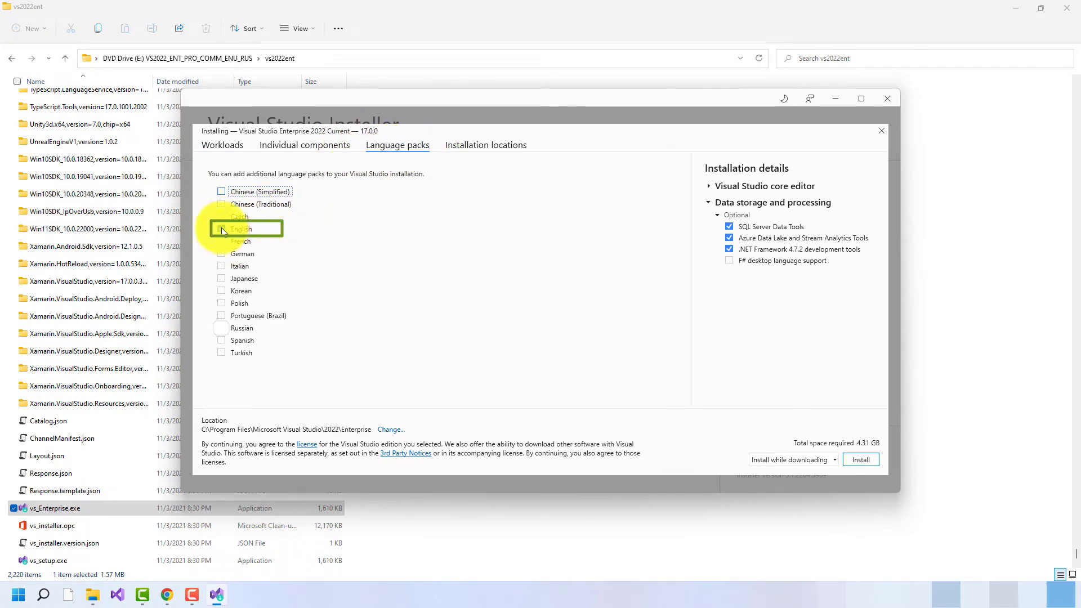
{"action": "left_click", "coordinate": [483, 145]}
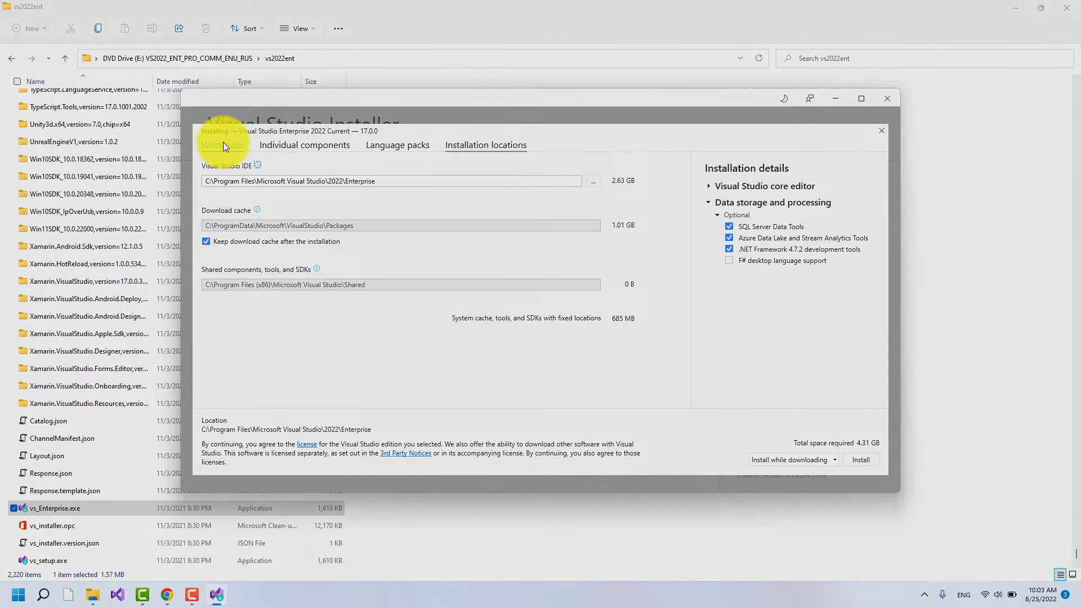
{"action": "left_click", "coordinate": [223, 142]}
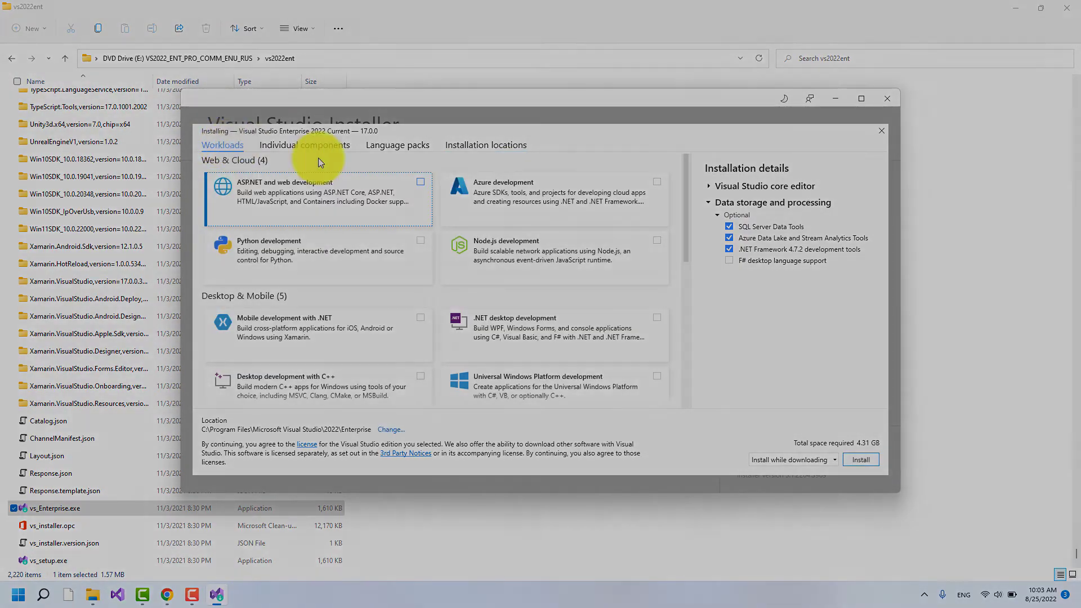
{"action": "scroll", "coordinate": [687, 333], "scroll_direction": "down", "scroll_amount": 10}
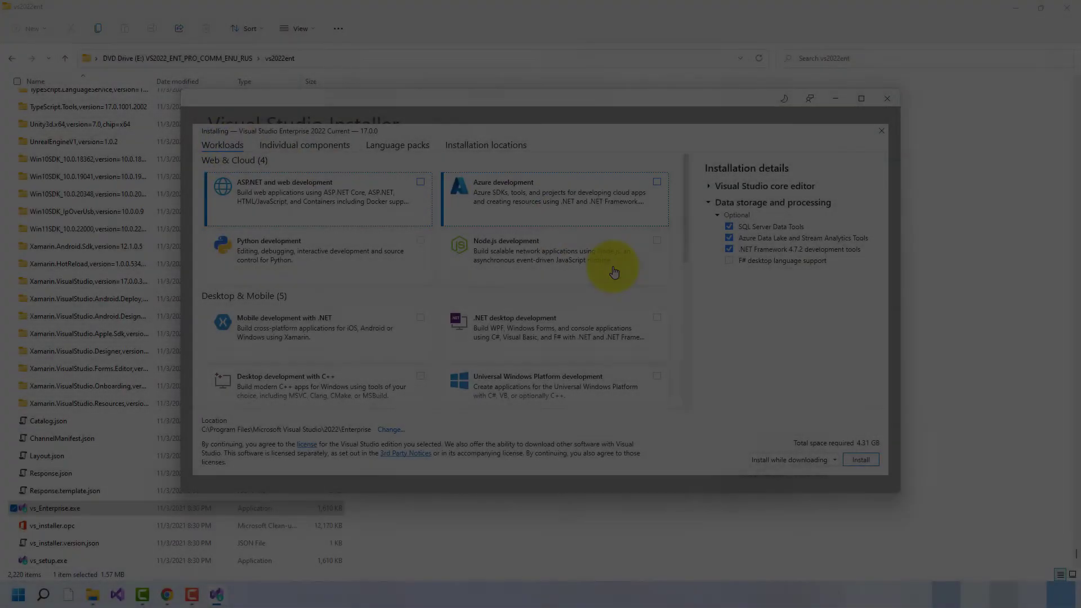
{"action": "scroll", "coordinate": [644, 345], "scroll_direction": "down", "scroll_amount": 10}
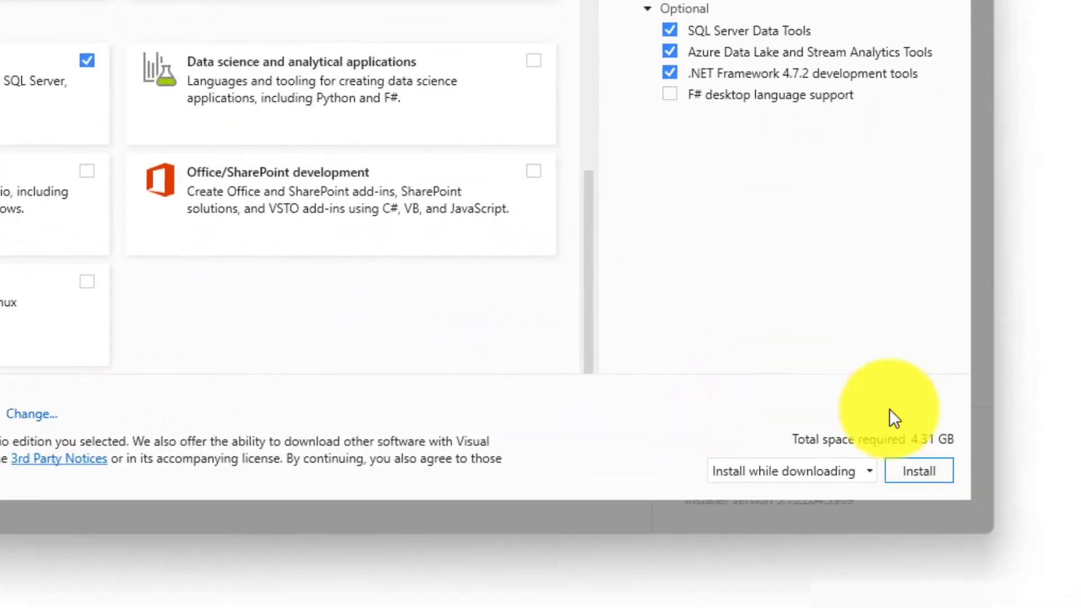
Install Visual Studio Enterprise 2022 and complete its first launch without signing in, using General development settings and the Dark theme
{"action": "left_click", "coordinate": [860, 460]}
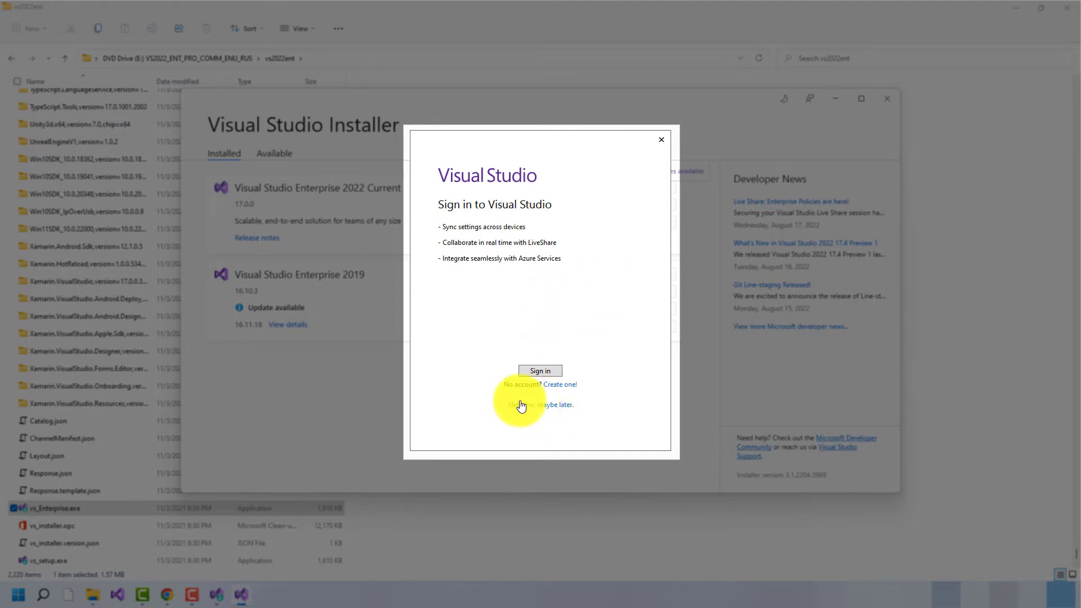
{"action": "left_click", "coordinate": [550, 405]}
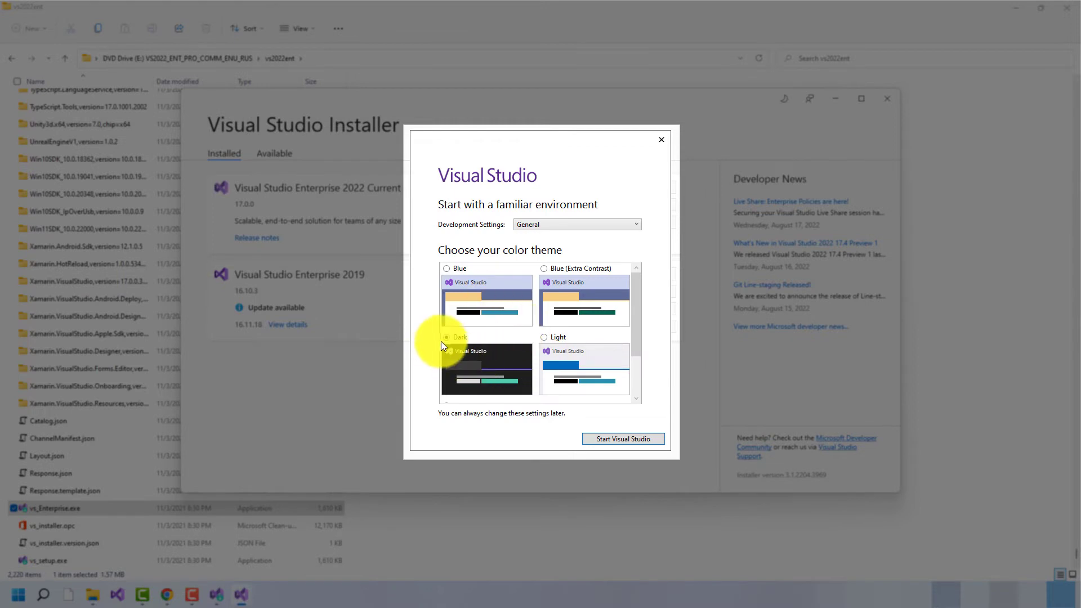
{"action": "left_click", "coordinate": [633, 443]}
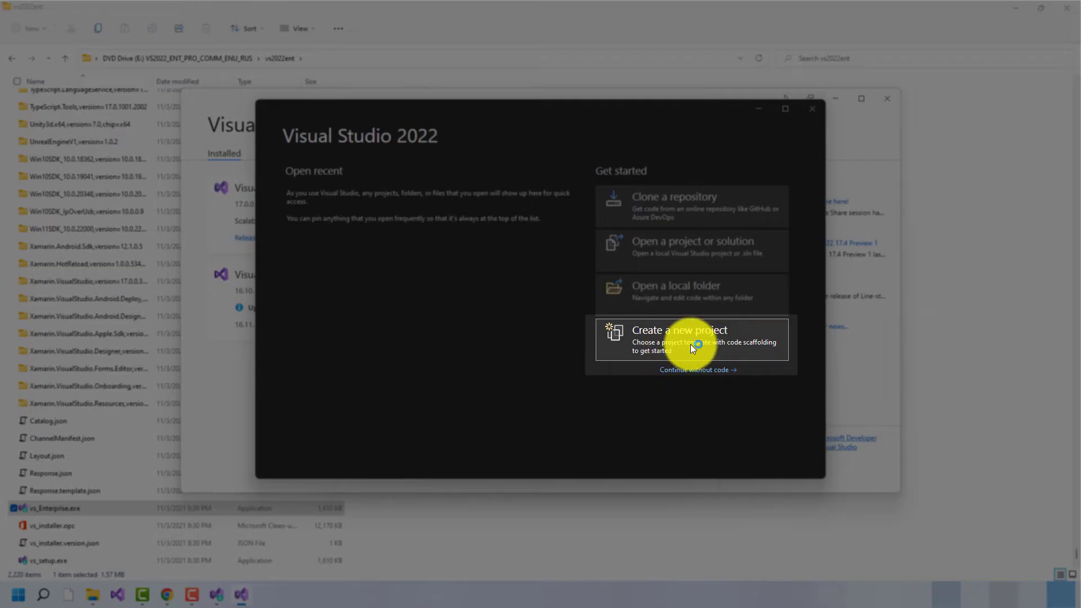
Create a new project from the Blank Solution template with the solution name Nill2Bill
{"action": "left_click", "coordinate": [691, 344]}
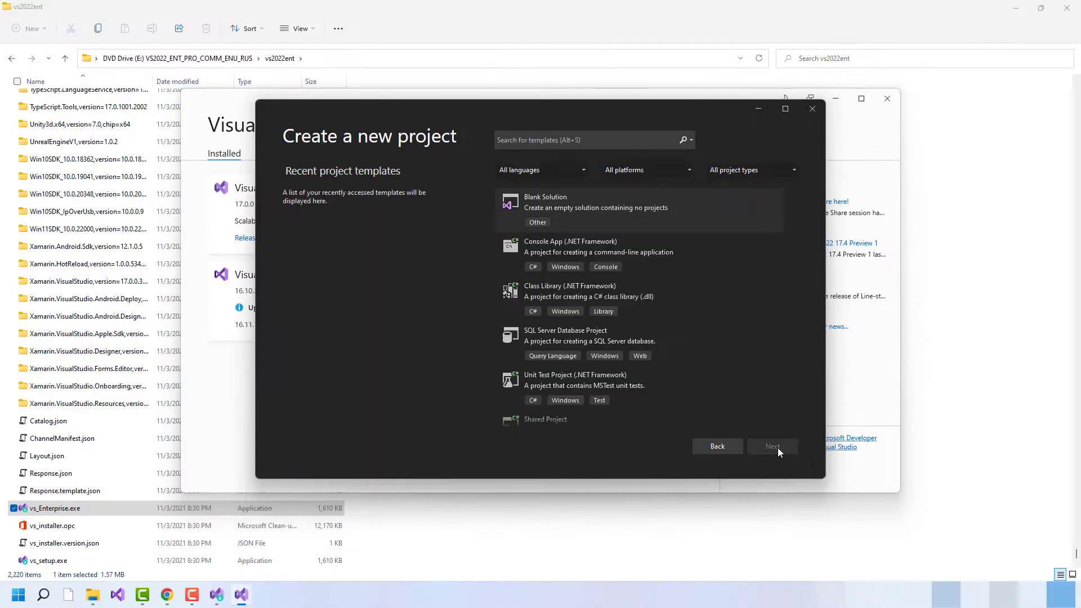
{"action": "left_click", "coordinate": [777, 448]}
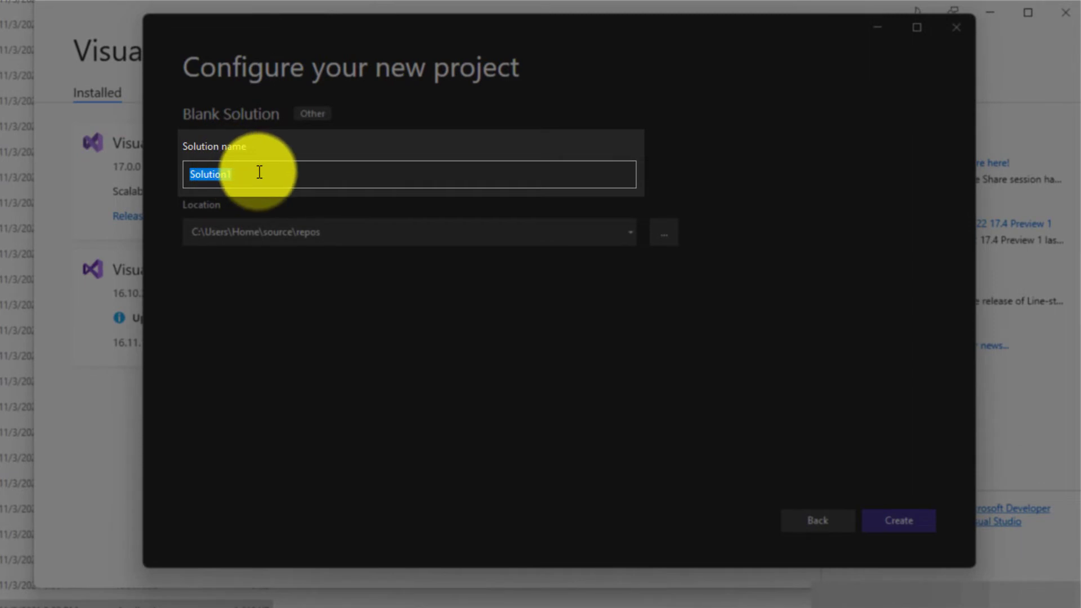
{"action": "type", "text": "Nill2B"}
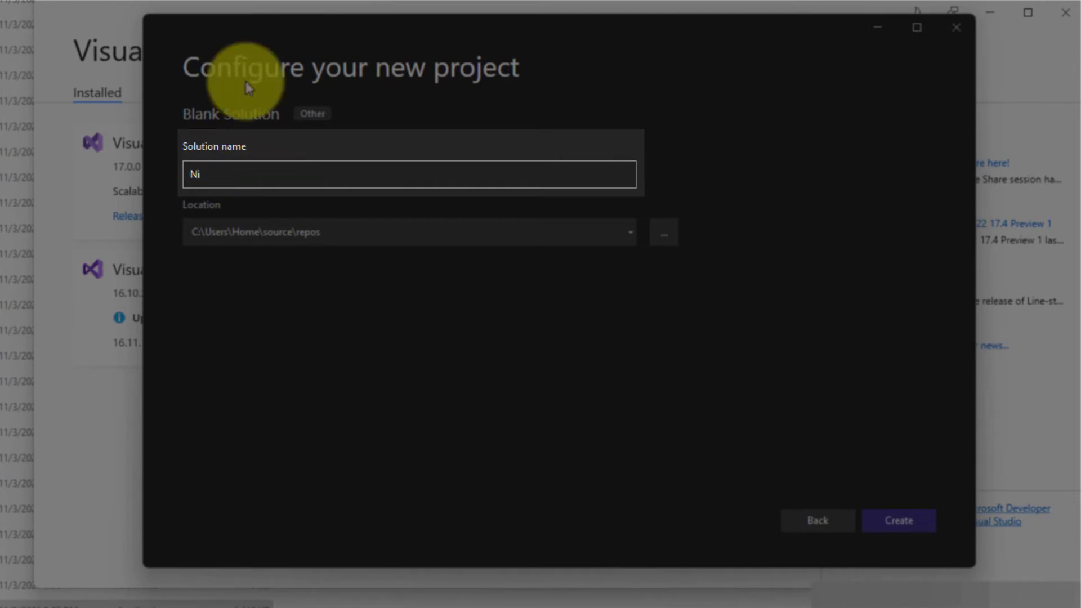
{"action": "type", "text": "ill"}
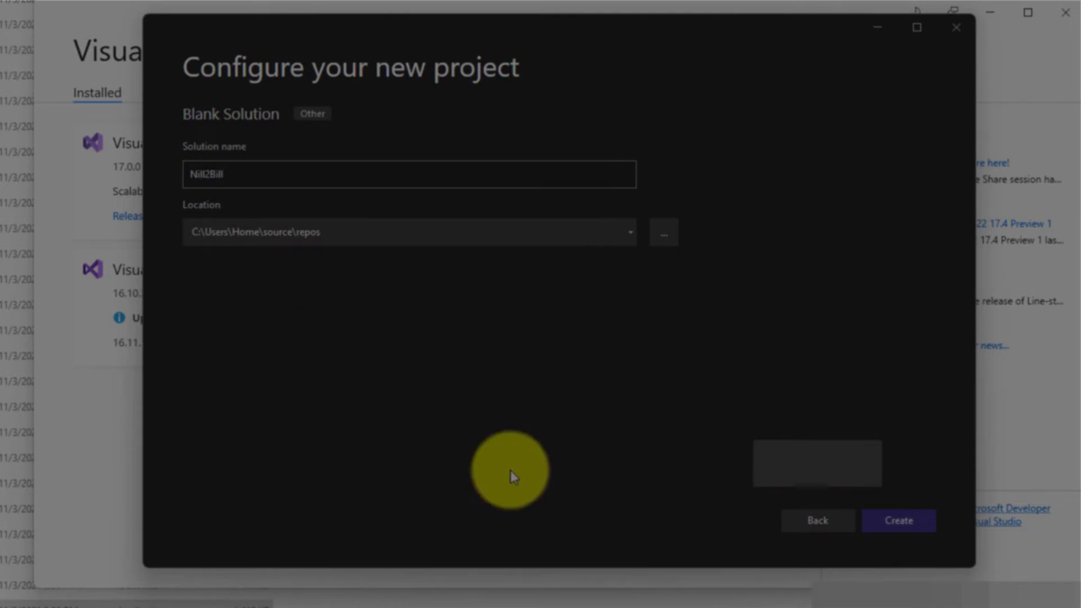
{"action": "left_click", "coordinate": [910, 526]}
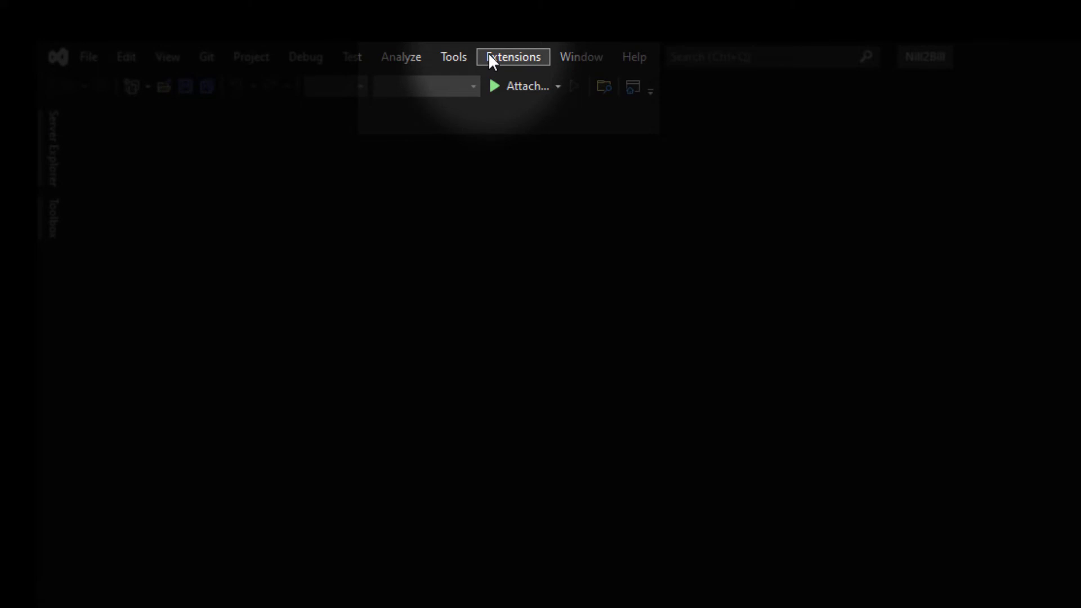
Search the online extensions for "ssas" and select Microsoft Analysis Services Projects 2022
{"action": "left_click", "coordinate": [490, 55]}
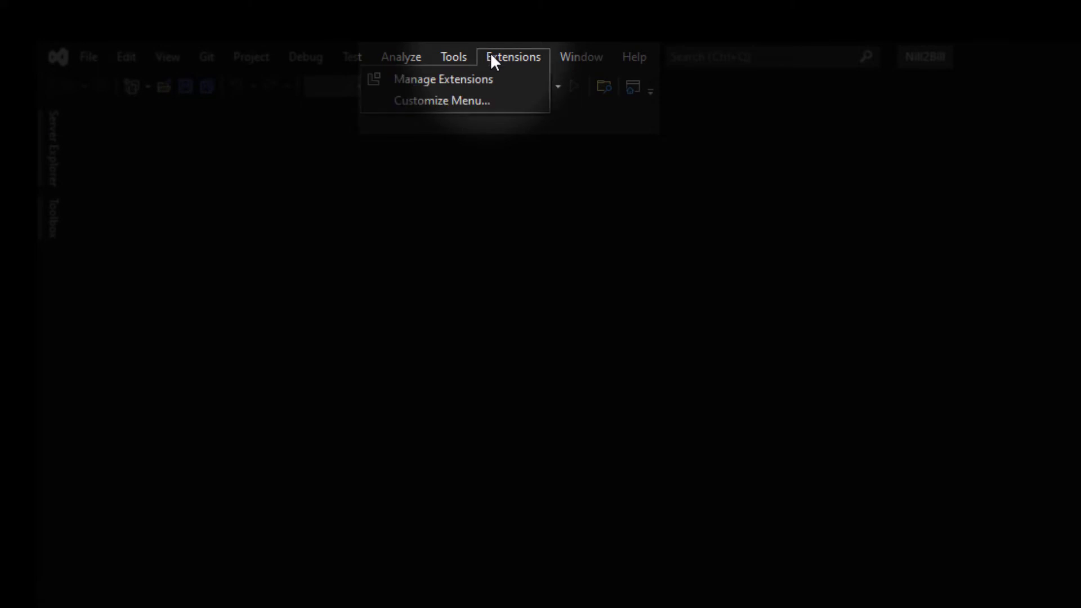
{"action": "left_click", "coordinate": [465, 86]}
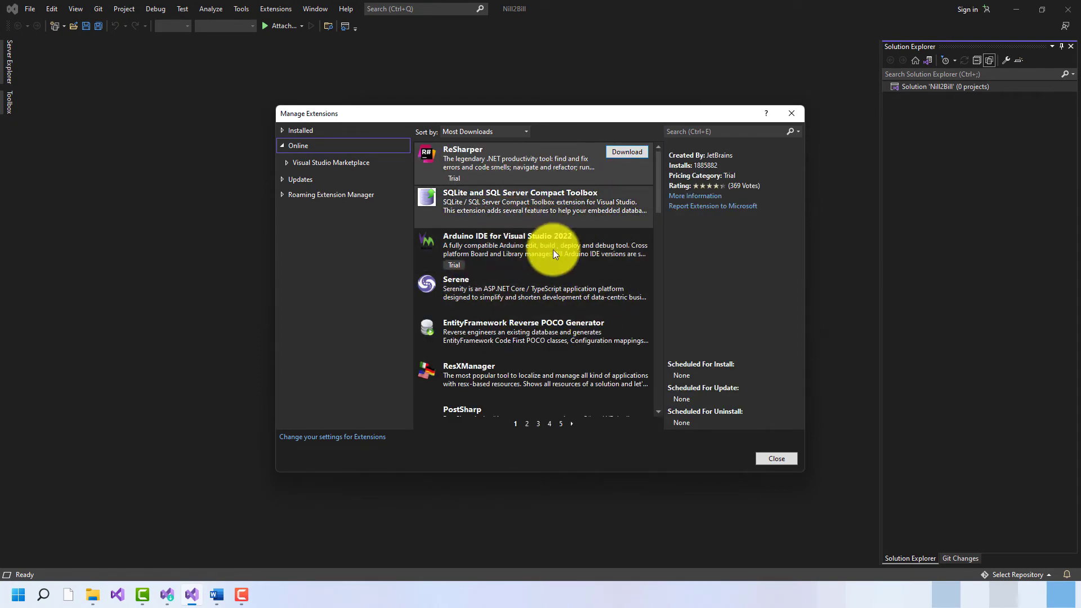
{"action": "scroll", "coordinate": [556, 252], "scroll_direction": "down", "scroll_amount": 3}
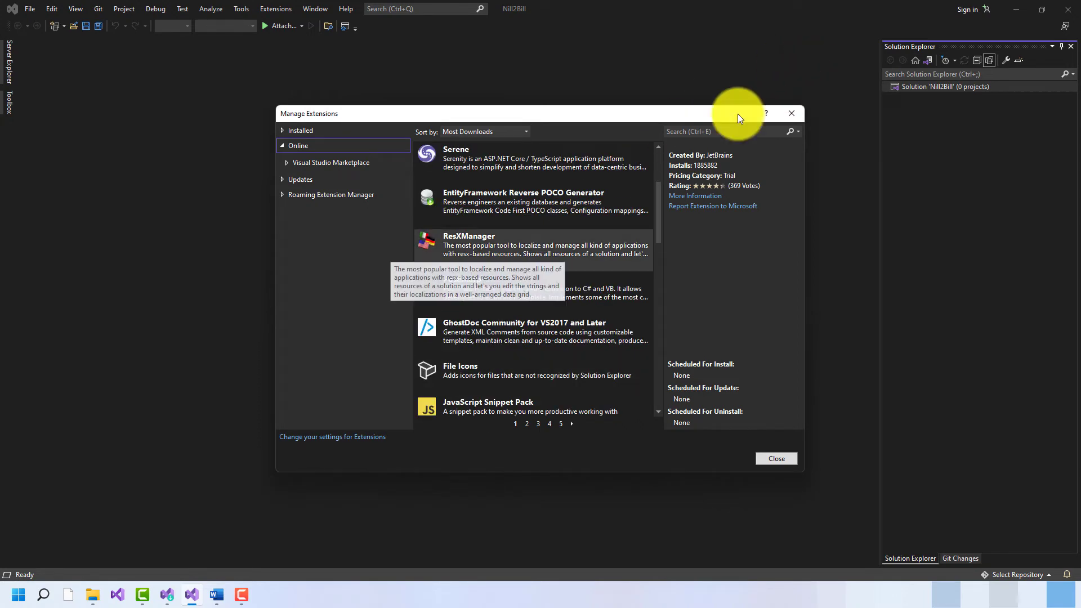
{"action": "left_click", "coordinate": [694, 131]}
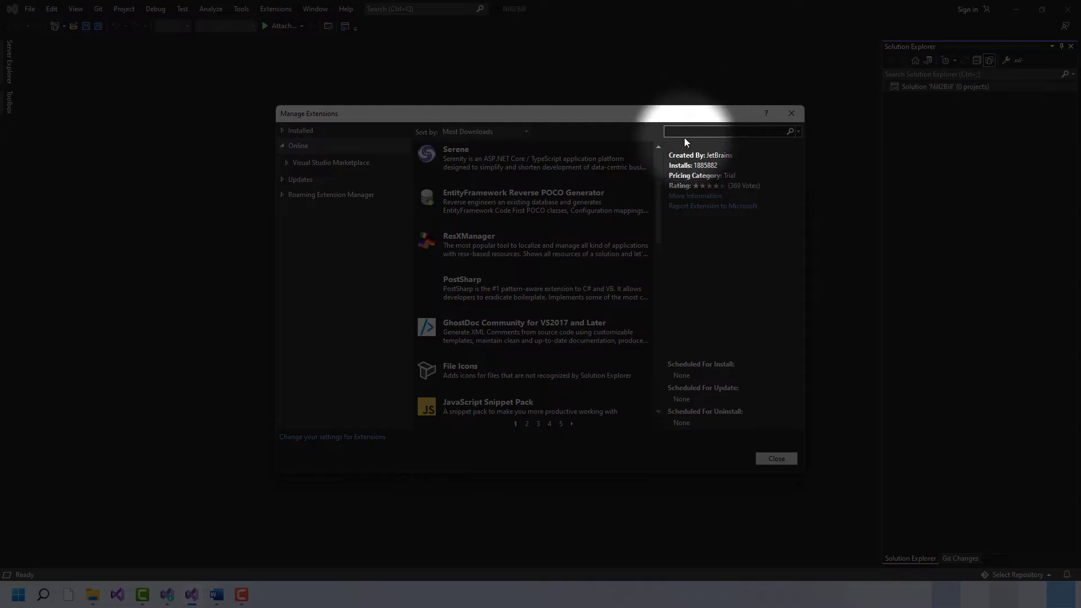
{"action": "type", "text": "ssas"}
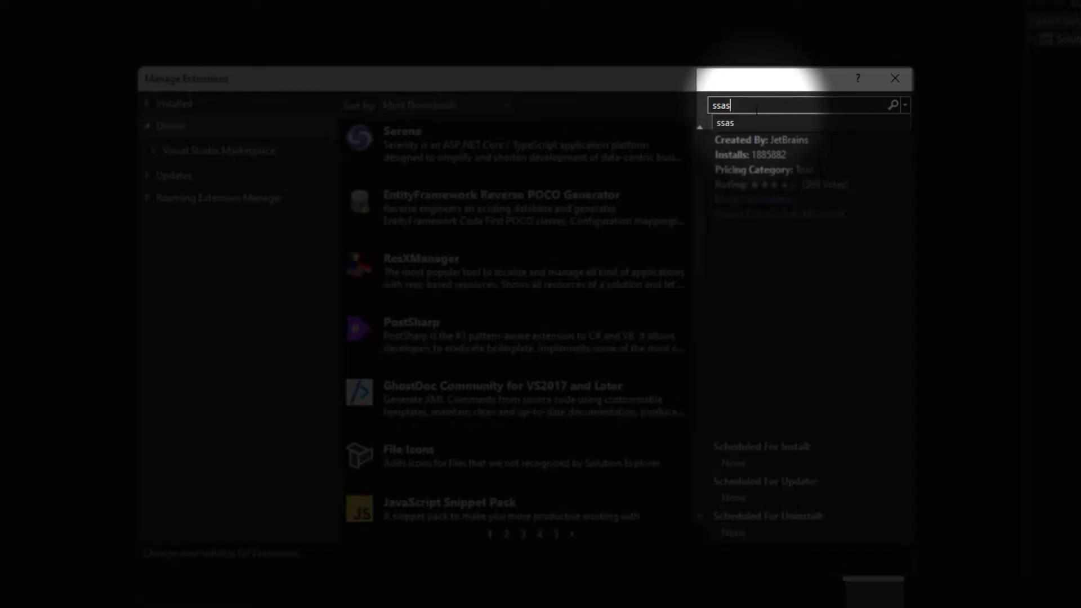
{"action": "left_click", "coordinate": [731, 123]}
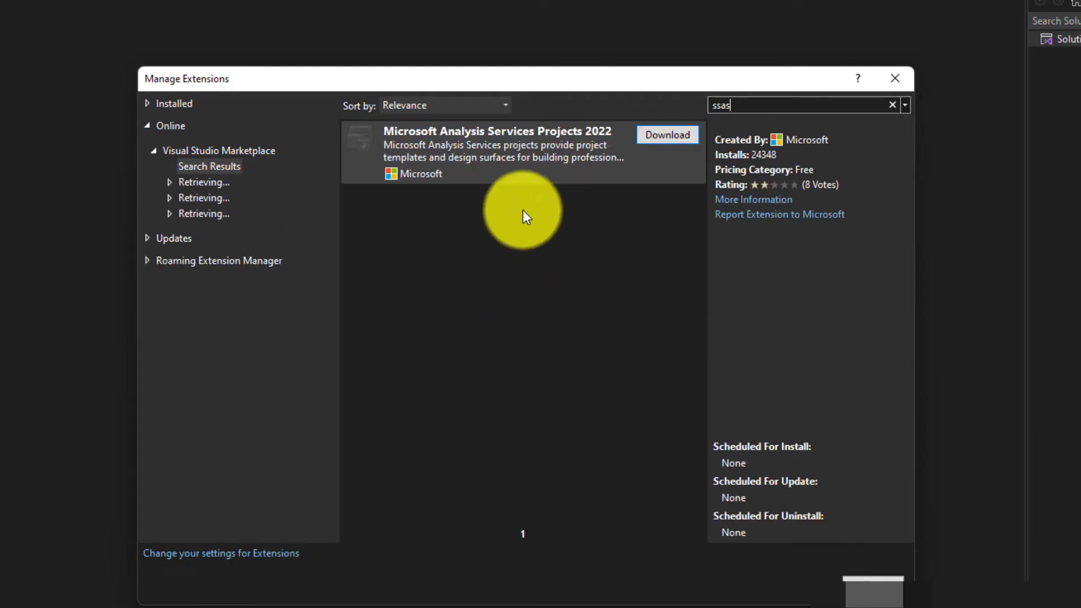
{"action": "left_click", "coordinate": [480, 154]}
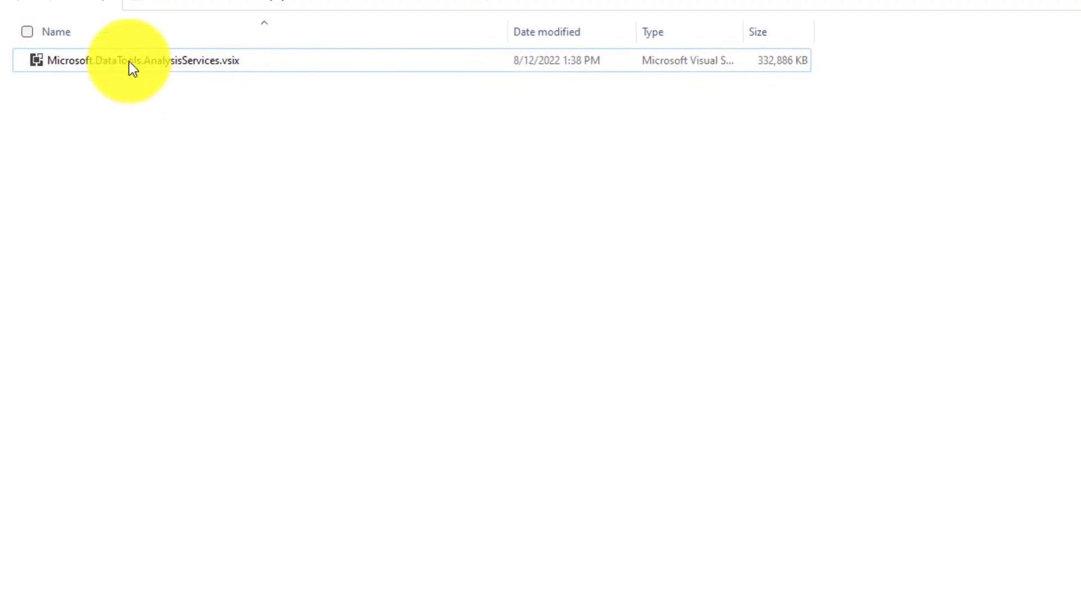
Install Microsoft Analysis Services Projects into Visual Studio Enterprise 2022 from Microsoft.DataTools.AnalysisServices.vsix, ending the running Visual Studio tasks, and close the installer
{"action": "left_click", "coordinate": [156, 67]}
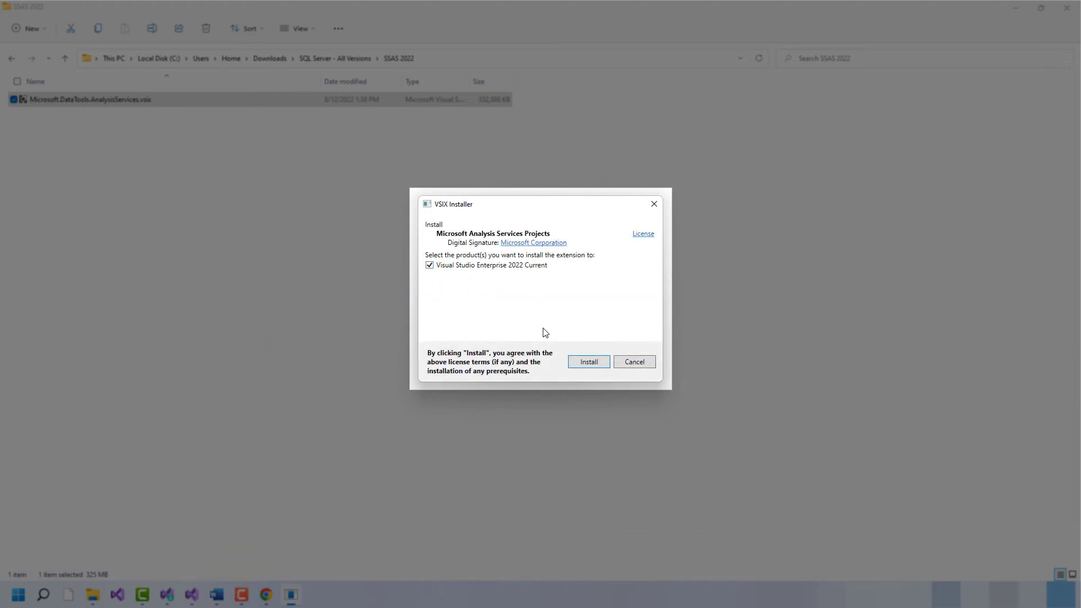
{"action": "left_click", "coordinate": [600, 367]}
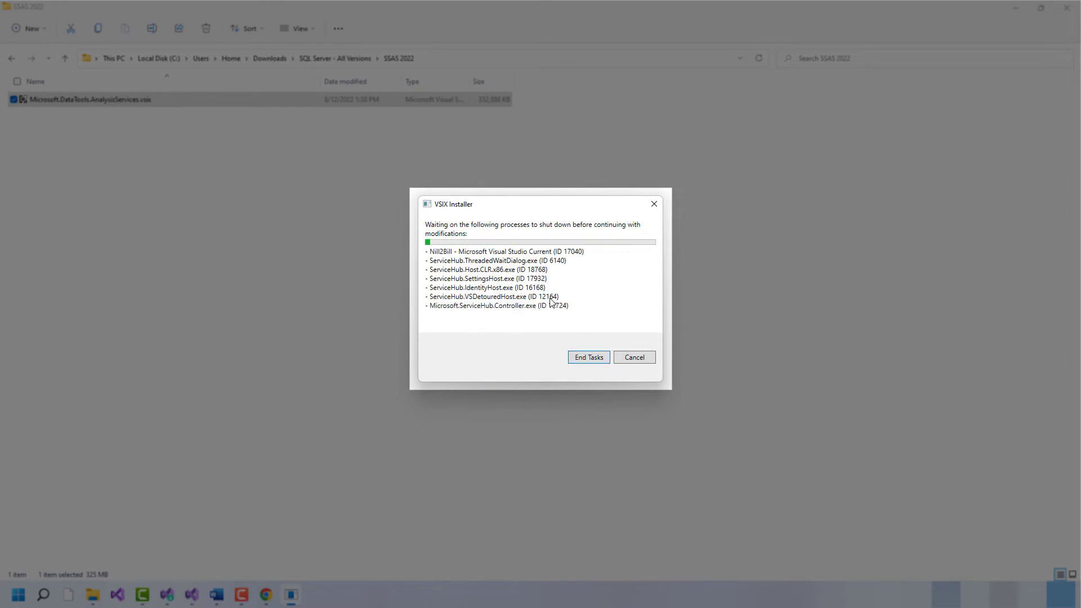
{"action": "left_click", "coordinate": [592, 358]}
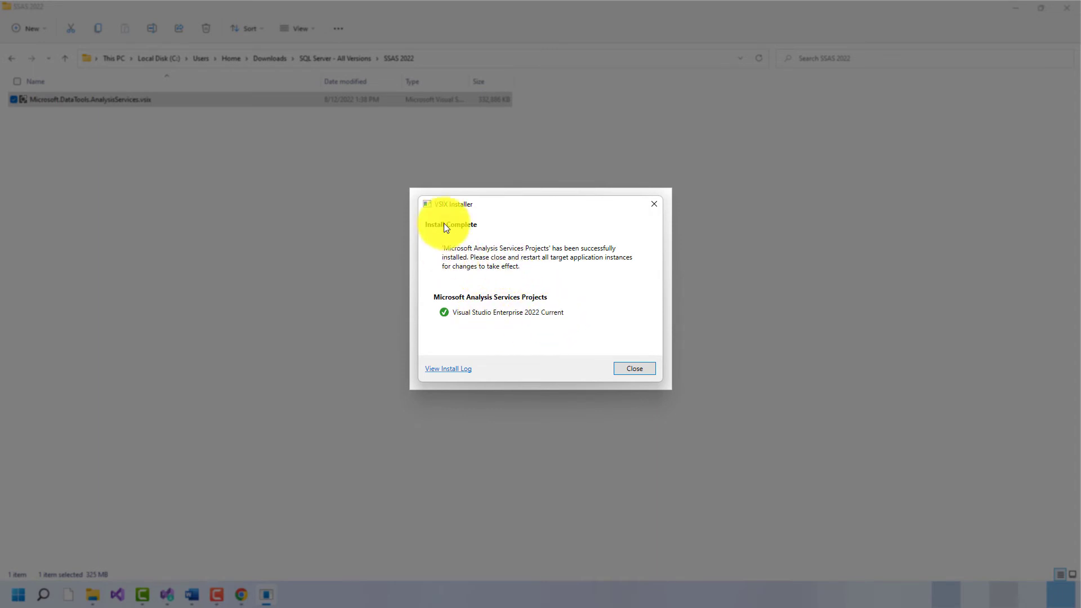
{"action": "left_click", "coordinate": [629, 370]}
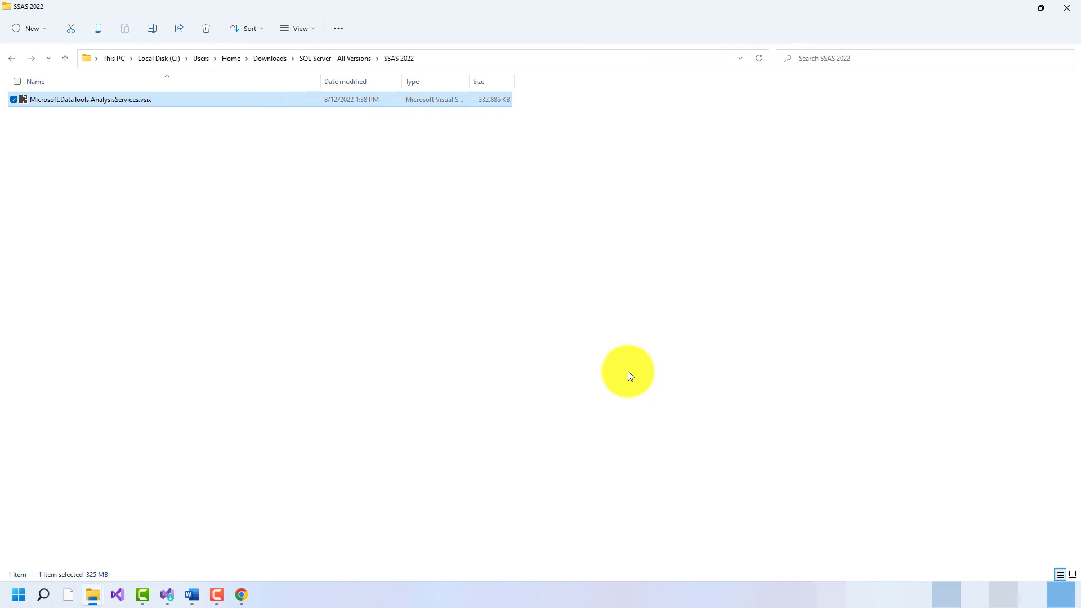
{"action": "left_click", "coordinate": [583, 353]}
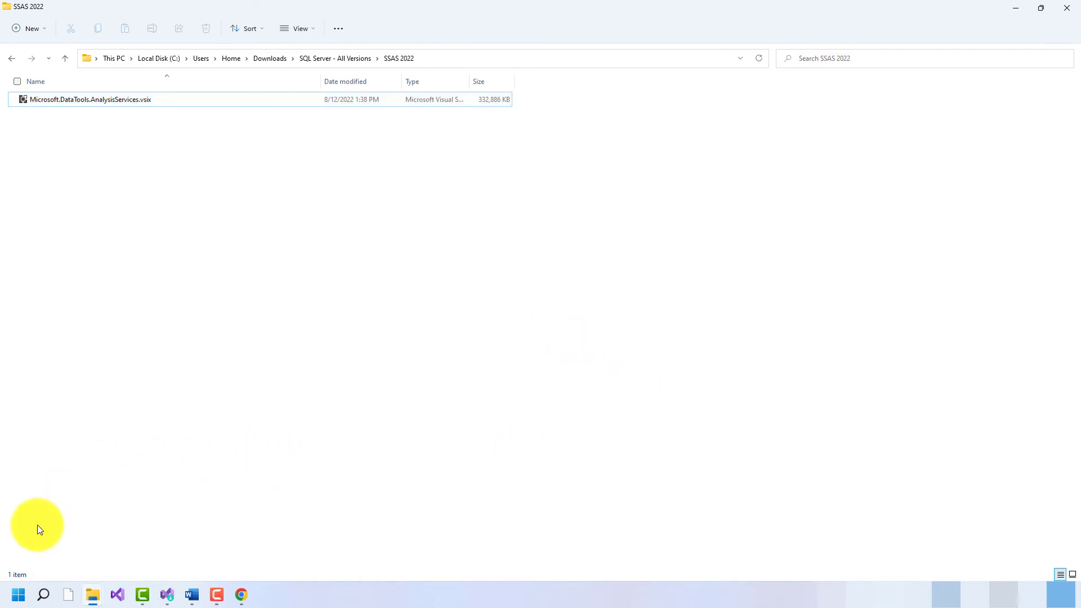
Launch Visual Studio 2022 and create a Blank Solution with the default name Solution1 in the default location
{"action": "left_click", "coordinate": [44, 594]}
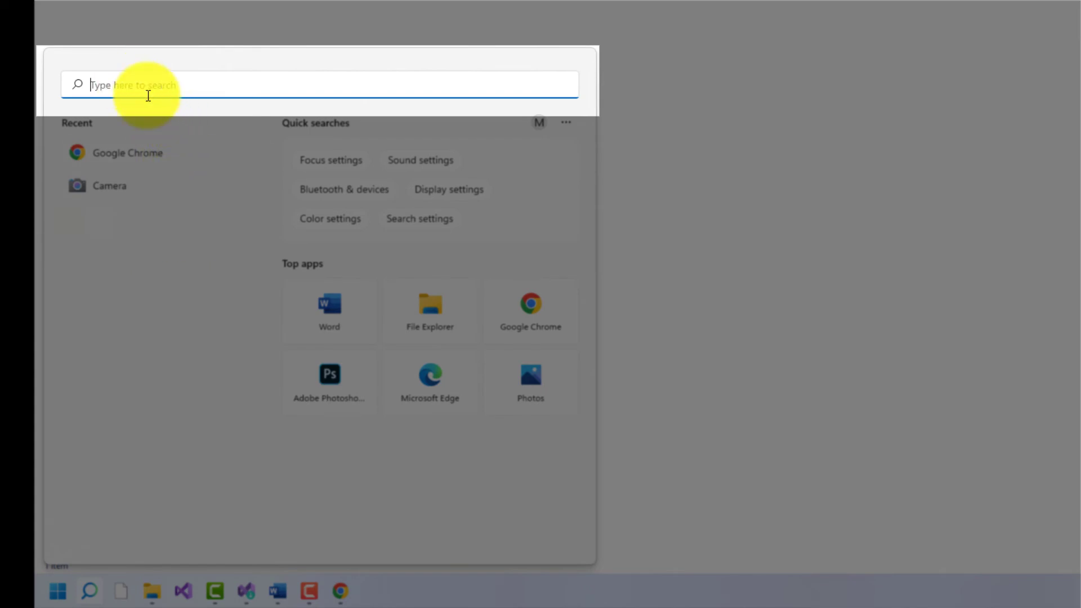
{"action": "type", "text": "visu"}
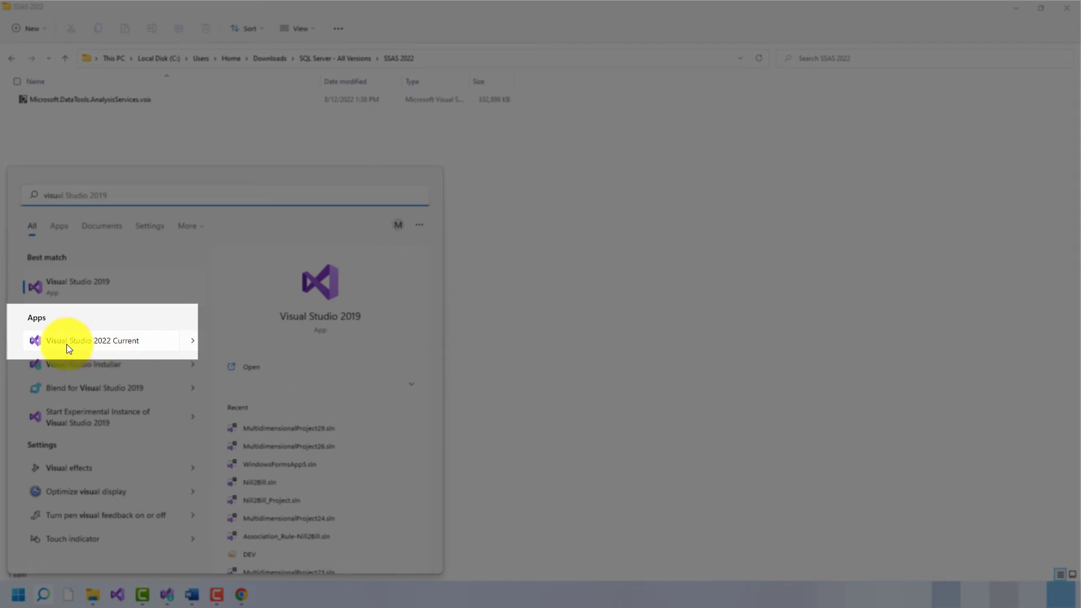
{"action": "left_click", "coordinate": [127, 346]}
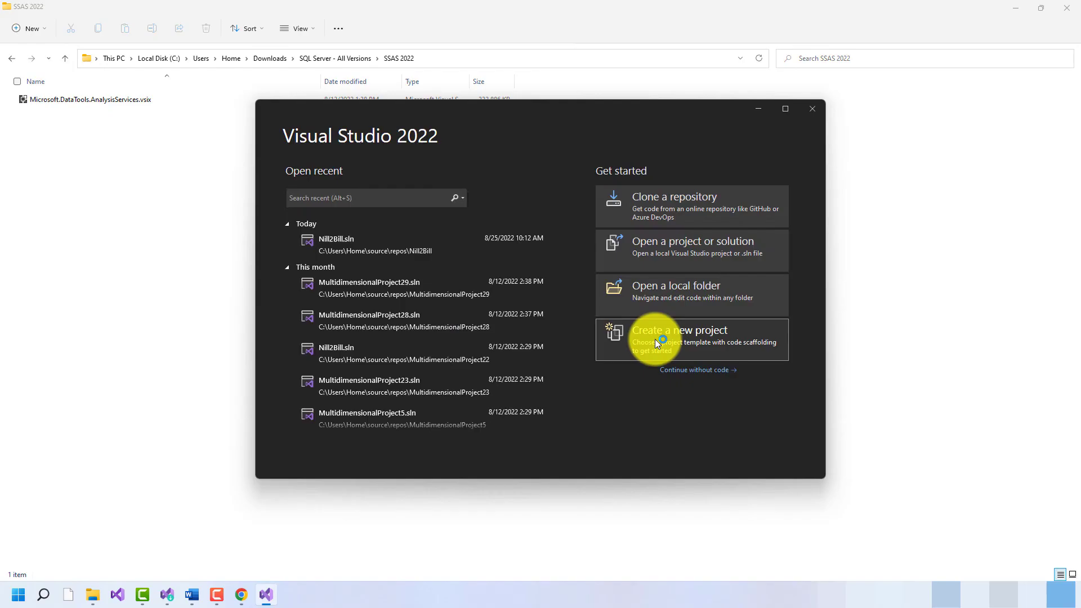
{"action": "left_click", "coordinate": [656, 341]}
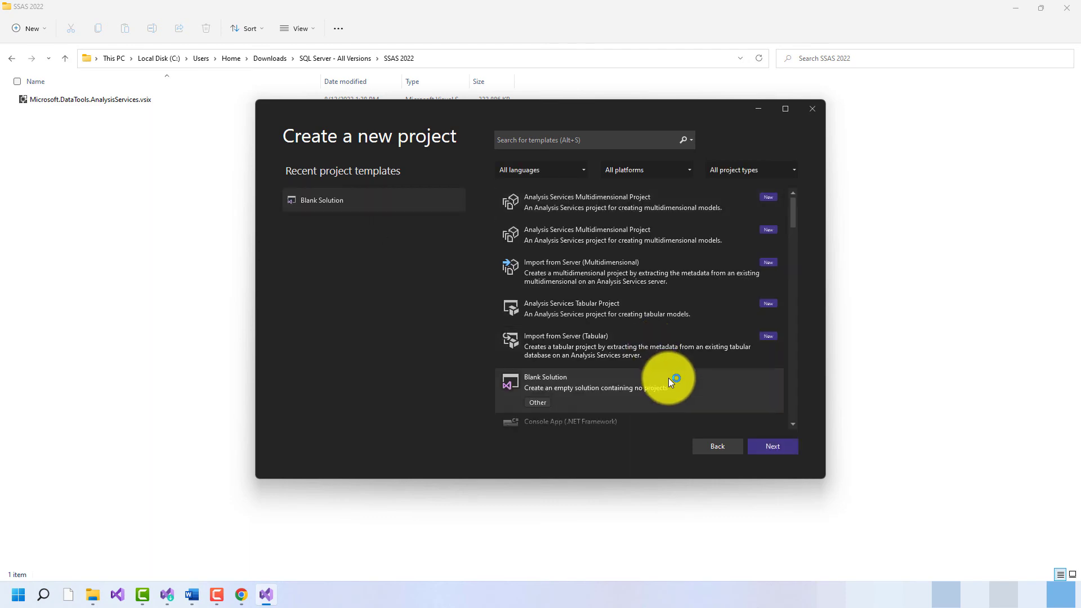
{"action": "left_click", "coordinate": [668, 377]}
{"action": "left_click", "coordinate": [774, 449]}
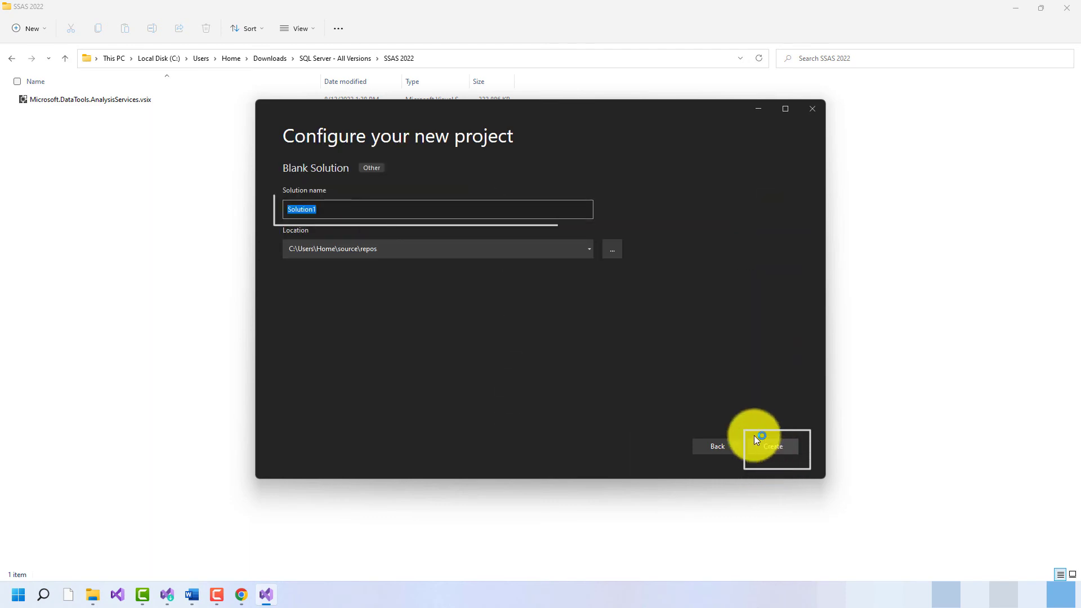
{"action": "left_click", "coordinate": [779, 447]}
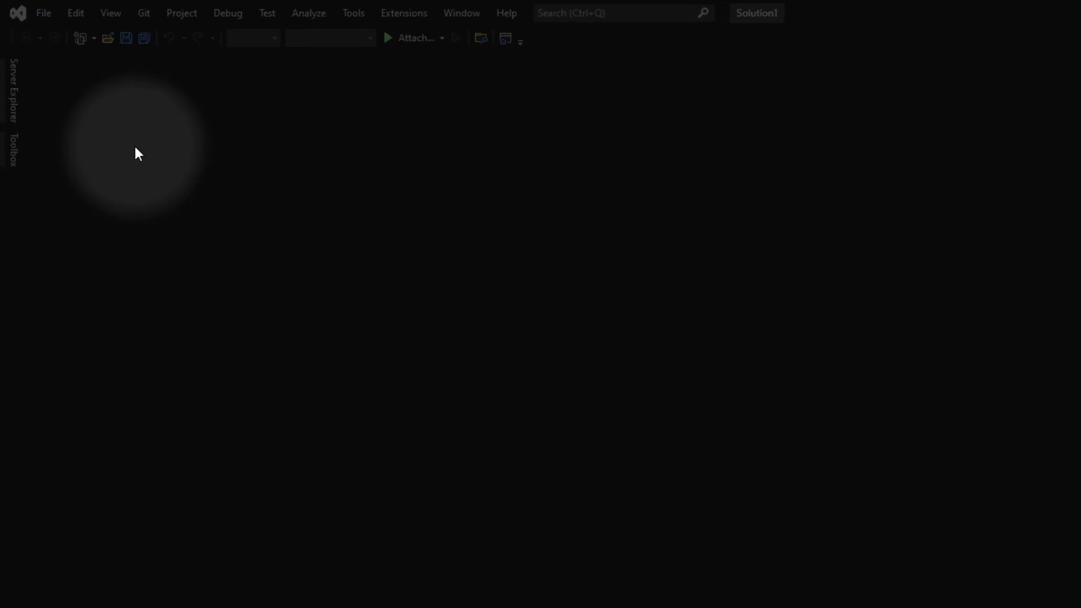
Create a new Analysis Services Multidimensional Project in a new solution, keeping the default name MultidimensionalProject30
{"action": "left_click", "coordinate": [44, 12]}
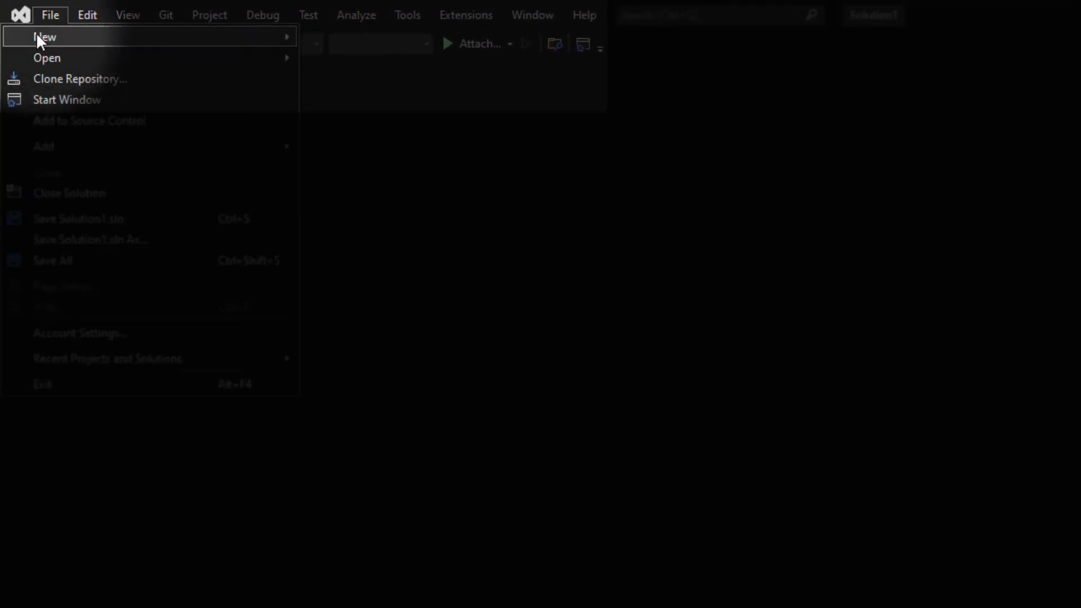
{"action": "mouse_move", "coordinate": [59, 36]}
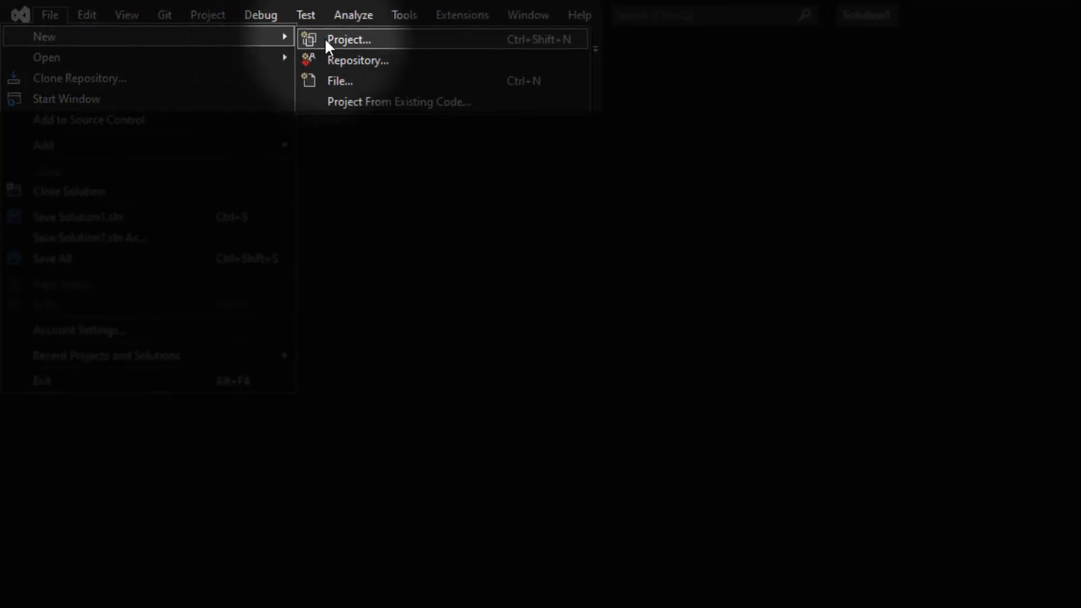
{"action": "left_click", "coordinate": [328, 39]}
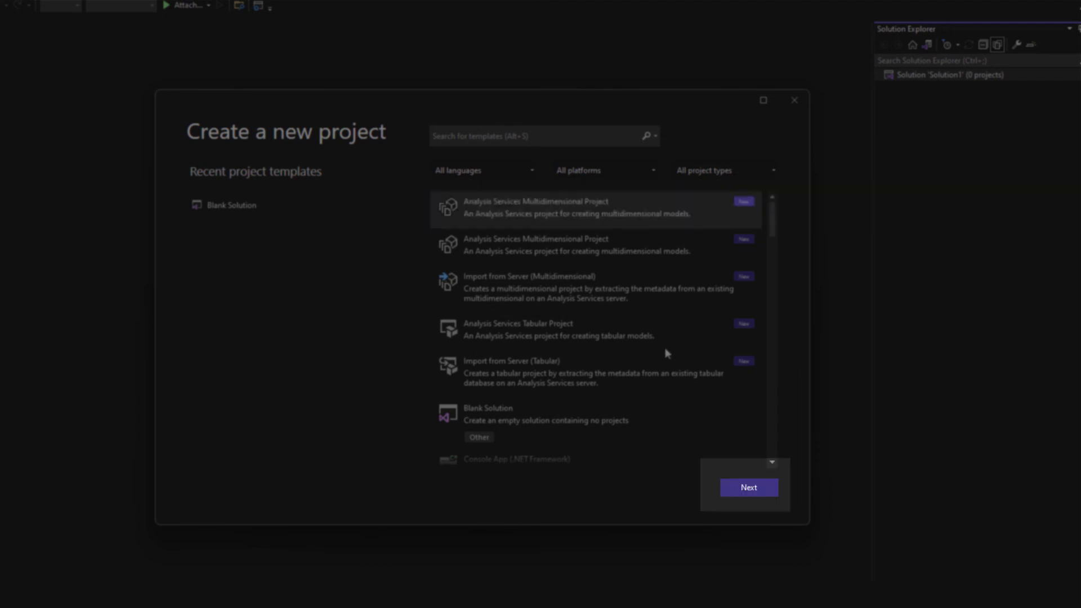
{"action": "left_click", "coordinate": [746, 488]}
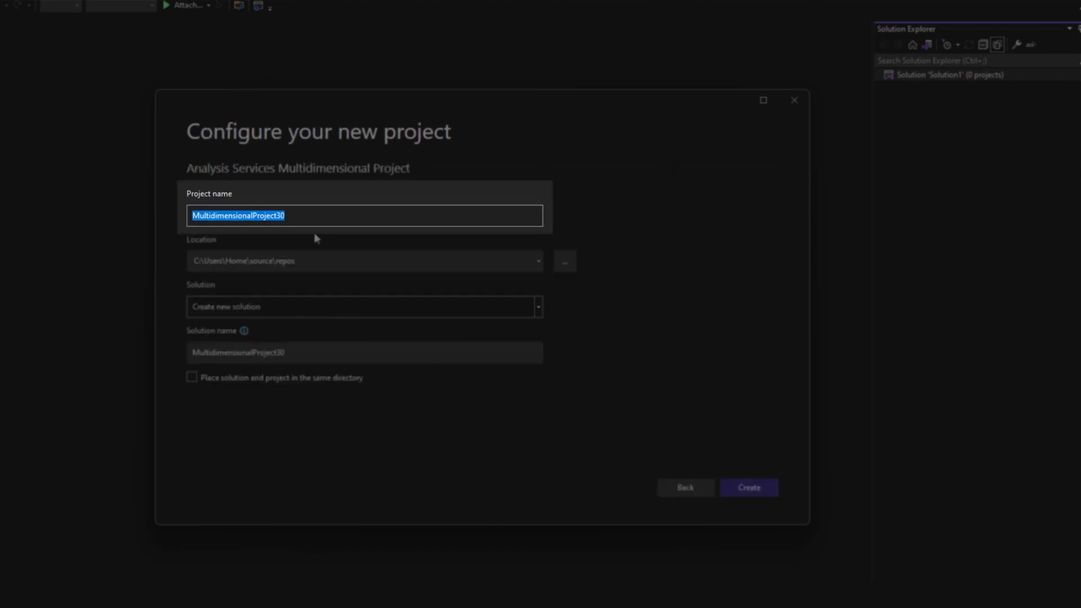
{"action": "left_click_drag", "start_coordinate": [303, 215], "coordinate": [173, 216]}
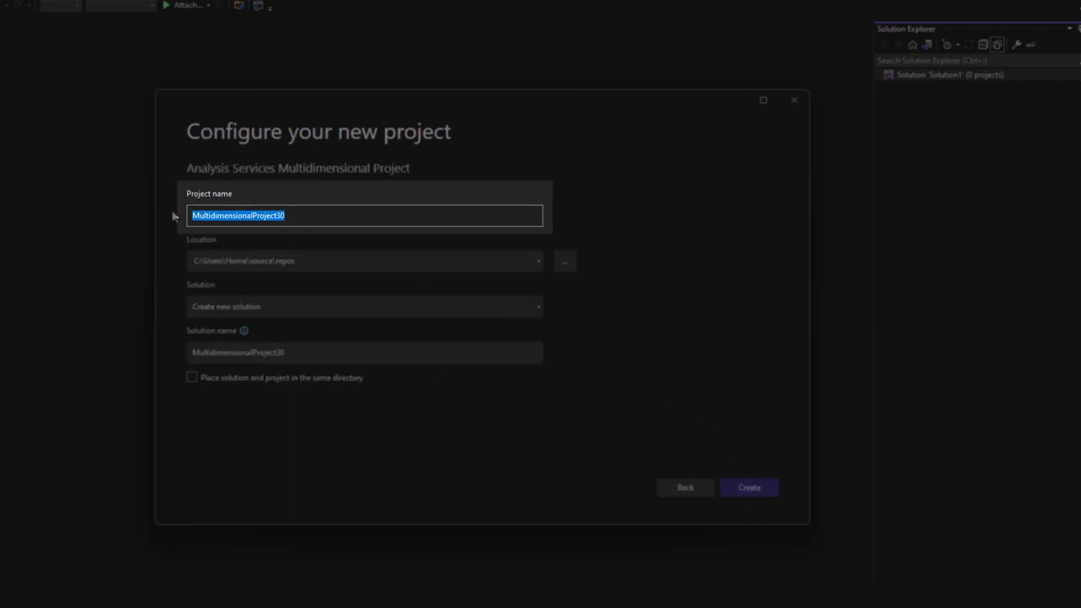
{"action": "left_click", "coordinate": [291, 216]}
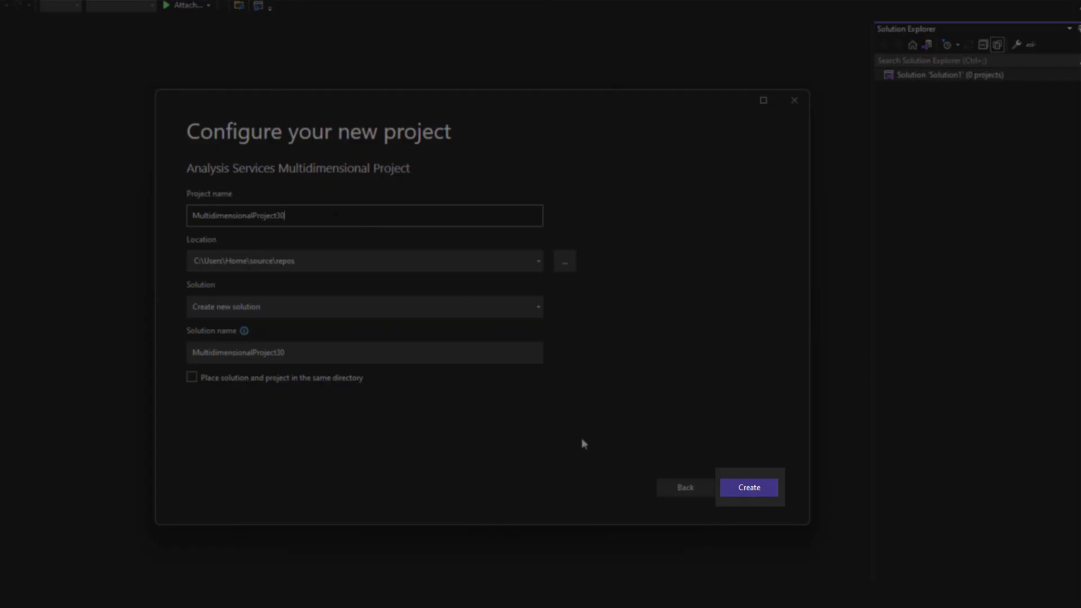
{"action": "left_click", "coordinate": [752, 493]}
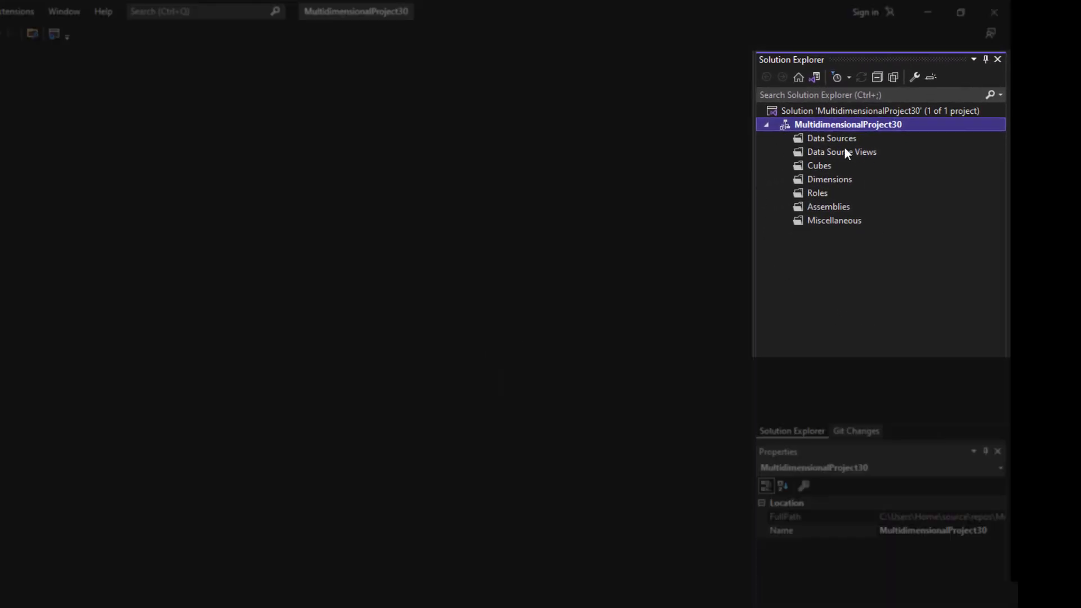
Examine the new project's Data Sources, Data Source Views and Cubes folders in Solution Explorer
{"action": "left_click", "coordinate": [815, 137]}
{"action": "left_click", "coordinate": [822, 155]}
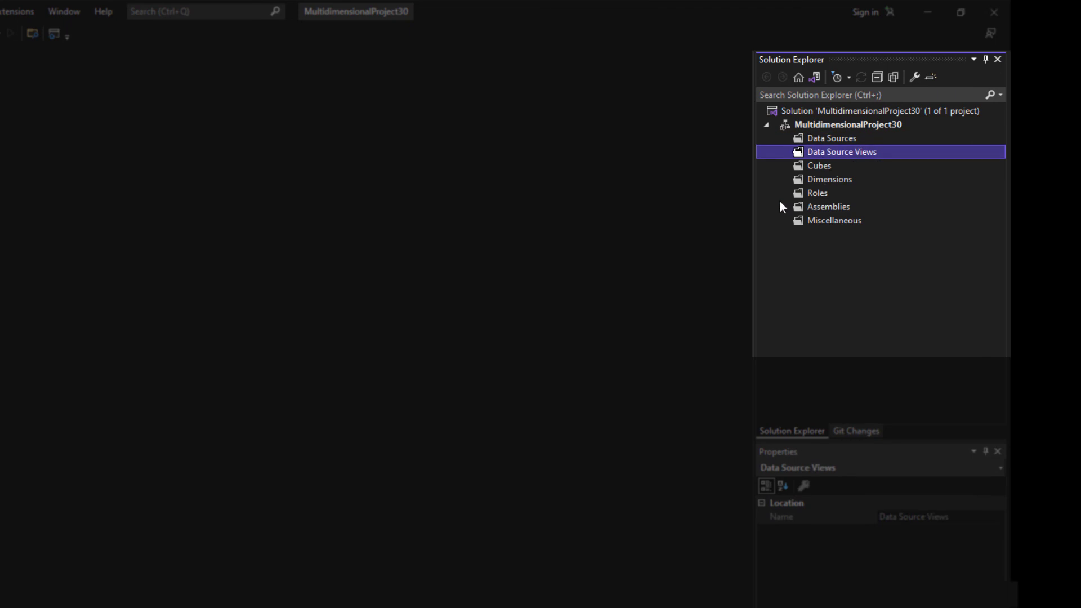
{"action": "left_click", "coordinate": [828, 164]}
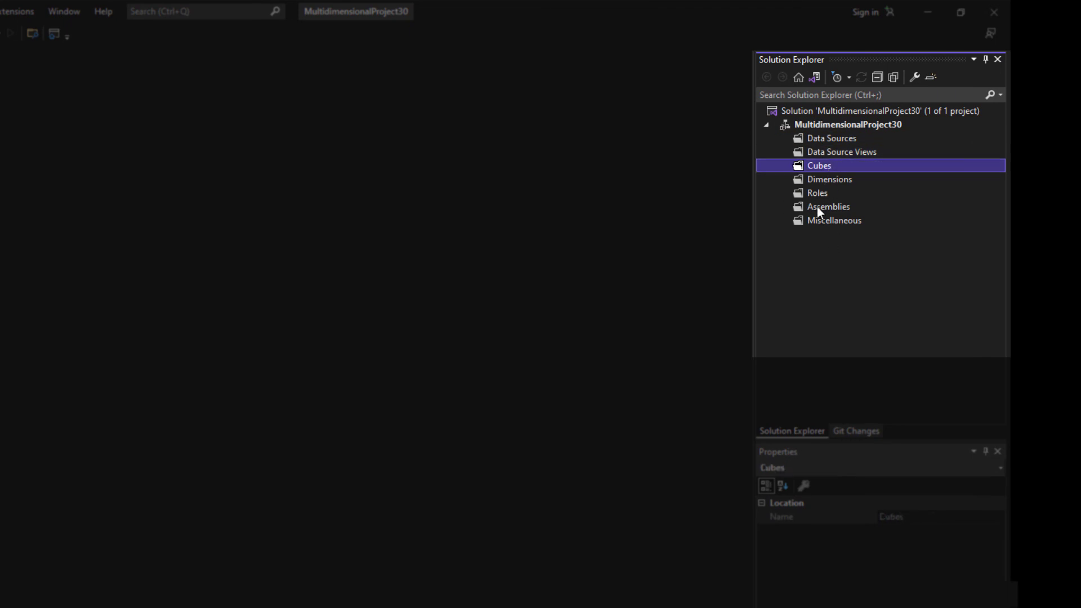